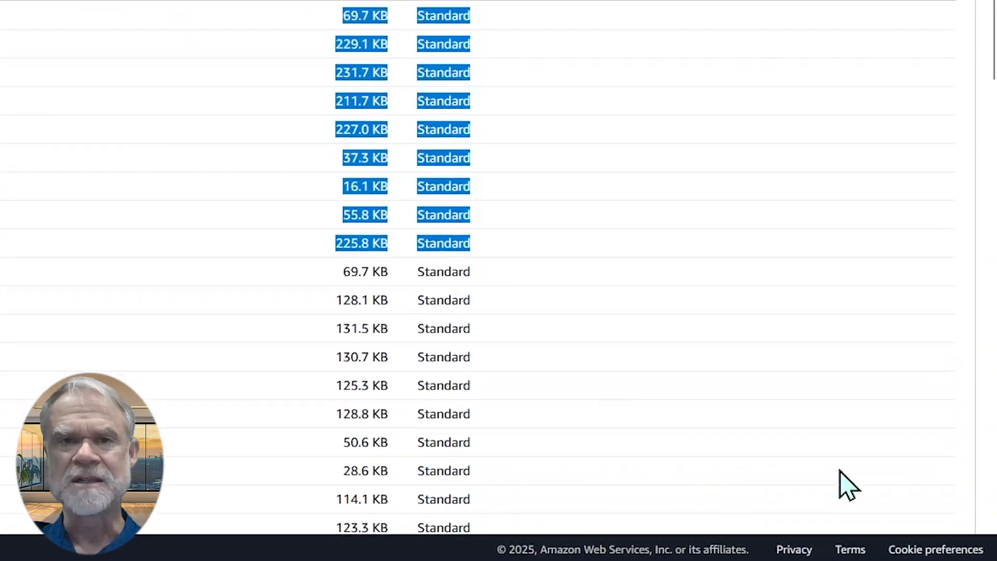
- Review the PL_Date_Today and PL_Flights_Load pipeline variables and the Create/Replace options of the Create DAILY_FLIGHTS Table component
{"action": "mouse_move", "coordinate": [876, 548]}
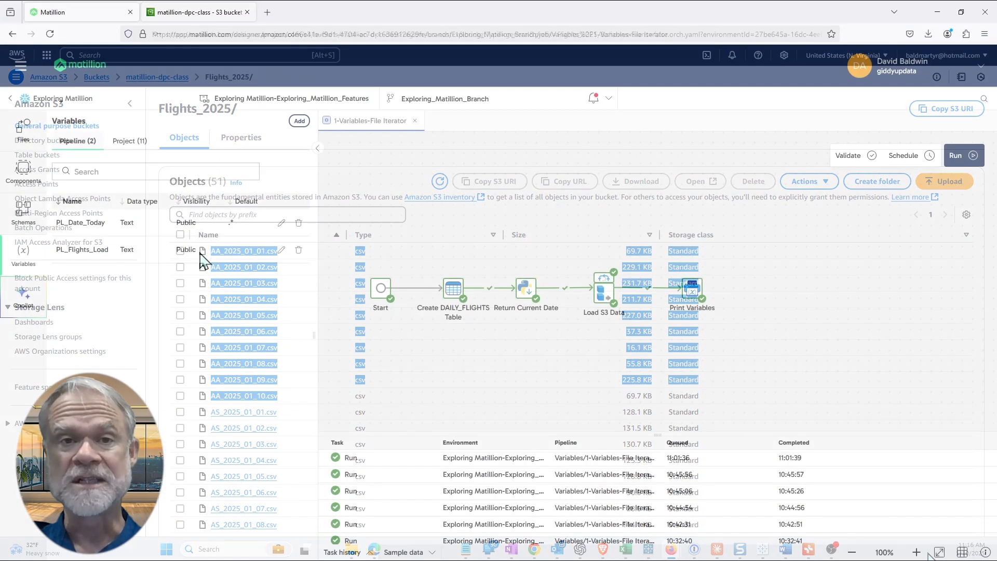
{"action": "mouse_move", "coordinate": [200, 254]}
{"action": "left_mouse_down"}
{"action": "mouse_move", "coordinate": [131, 251]}
{"action": "mouse_move", "coordinate": [67, 232]}
{"action": "mouse_move", "coordinate": [59, 239]}
{"action": "left_mouse_up"}
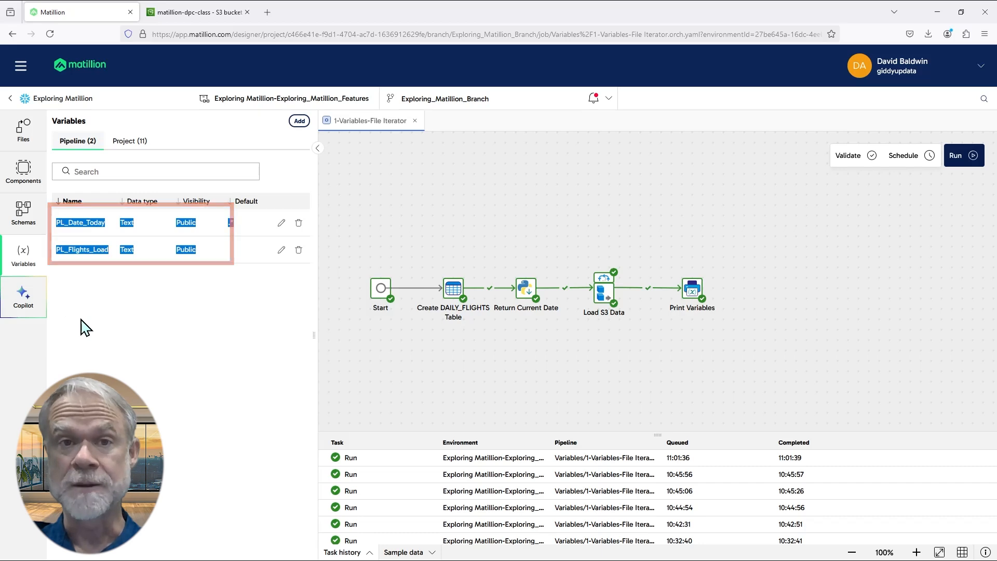
{"action": "left_click", "coordinate": [446, 287]}
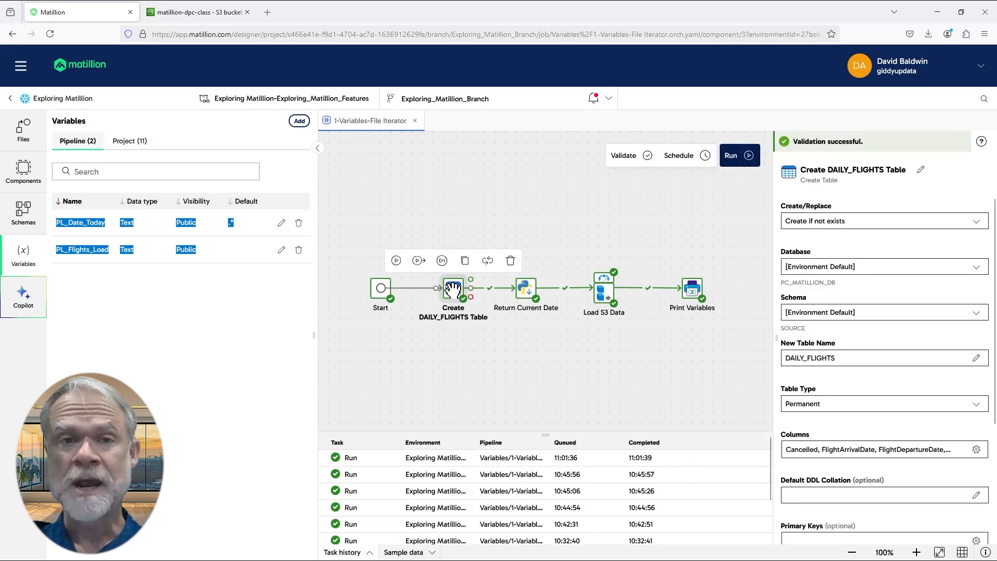
{"action": "left_click", "coordinate": [879, 221]}
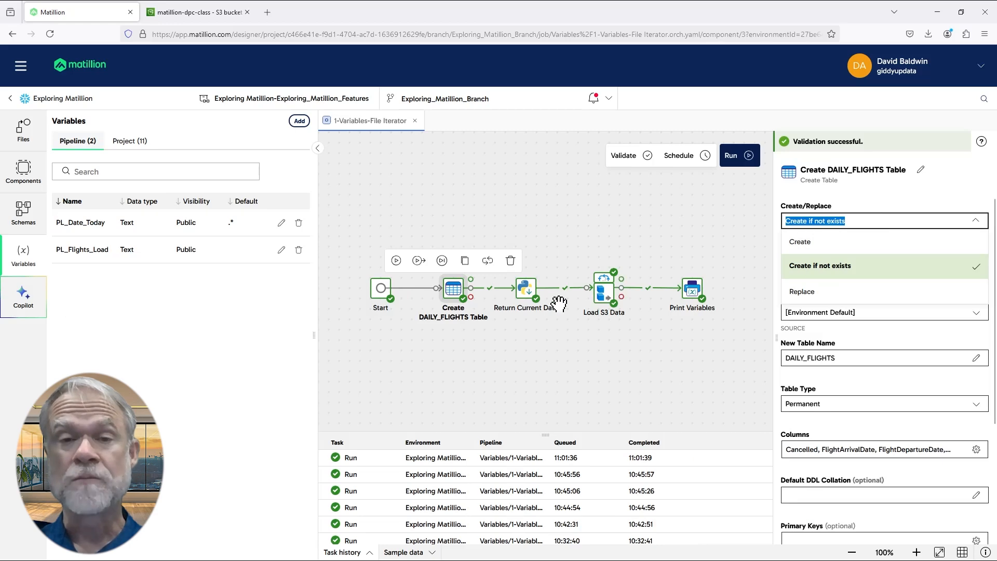
- Inspect the Python script of the Return Current Date component, focusing on the lines that format the date and update PL_Date_Today
{"action": "left_click", "coordinate": [524, 290]}
{"action": "left_click", "coordinate": [885, 450]}
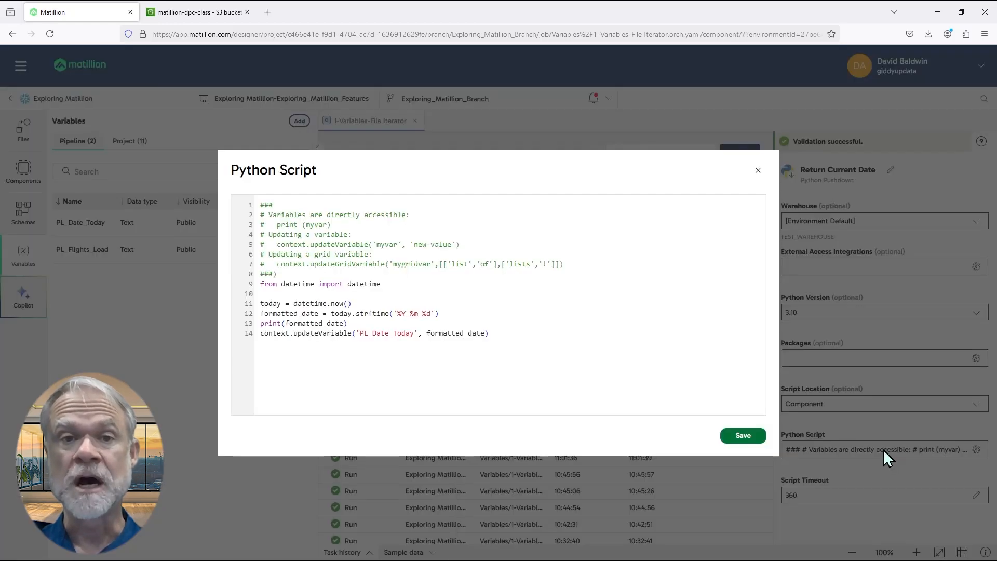
{"action": "left_click_drag", "start_coordinate": [414, 333], "coordinate": [260, 304]}
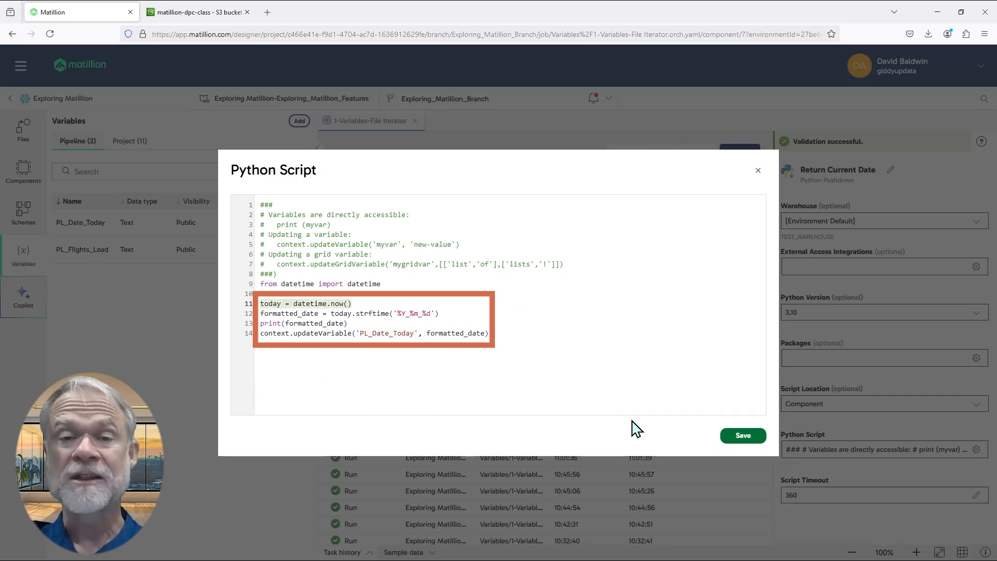
{"action": "left_click", "coordinate": [736, 438]}
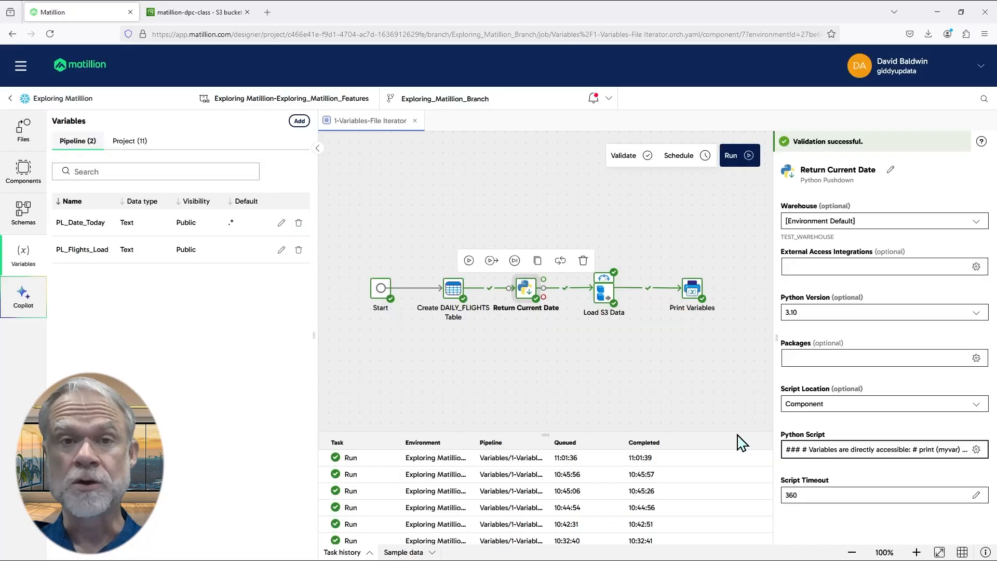
- Check the File Iterator's filter regex and the Load S3 Data component's pattern to see how each uses a pipeline variable
{"action": "left_click", "coordinate": [605, 276]}
{"action": "left_click_drag", "start_coordinate": [846, 183], "coordinate": [779, 208]}
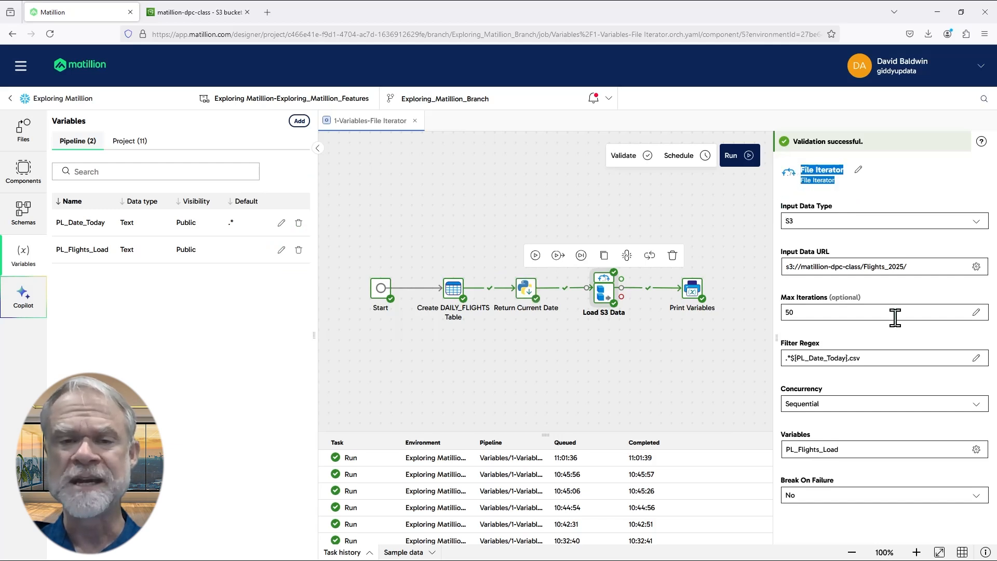
{"action": "left_click_drag", "start_coordinate": [918, 354], "coordinate": [756, 363]}
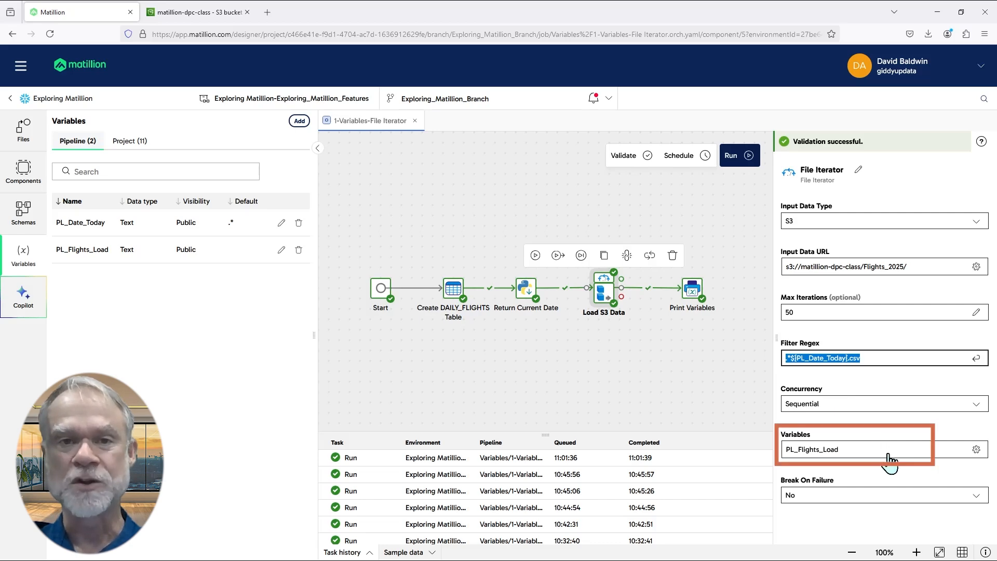
{"action": "left_click", "coordinate": [600, 299]}
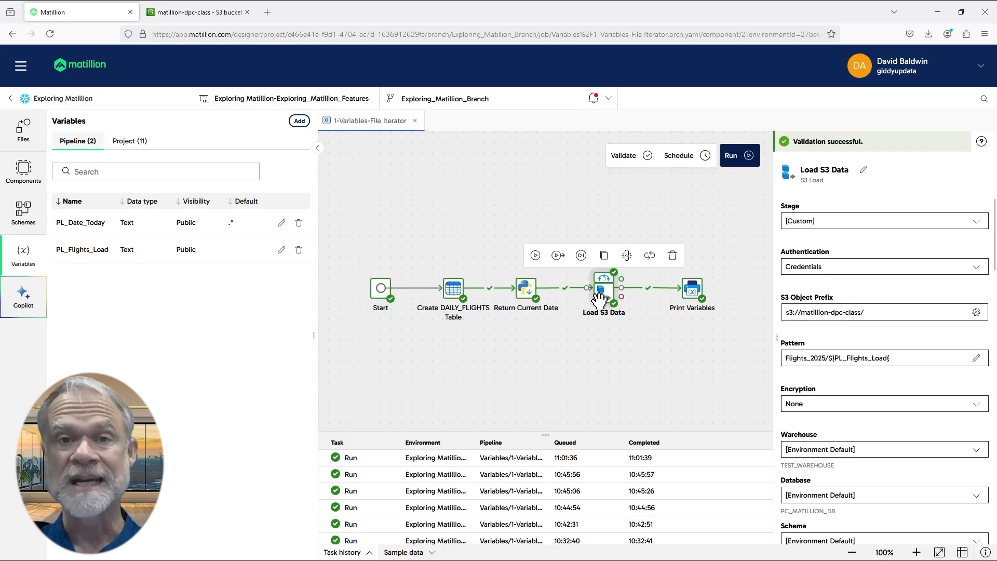
{"action": "double_click", "coordinate": [876, 358]}
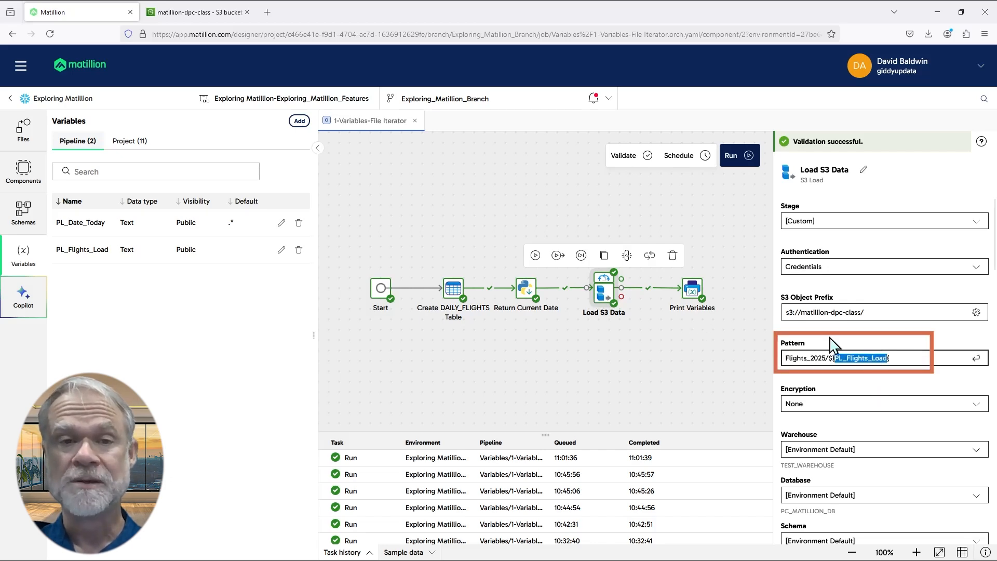
- Run the 1-Variables-File Iterator pipeline
{"action": "left_click", "coordinate": [740, 164]}
{"action": "left_click", "coordinate": [740, 156]}
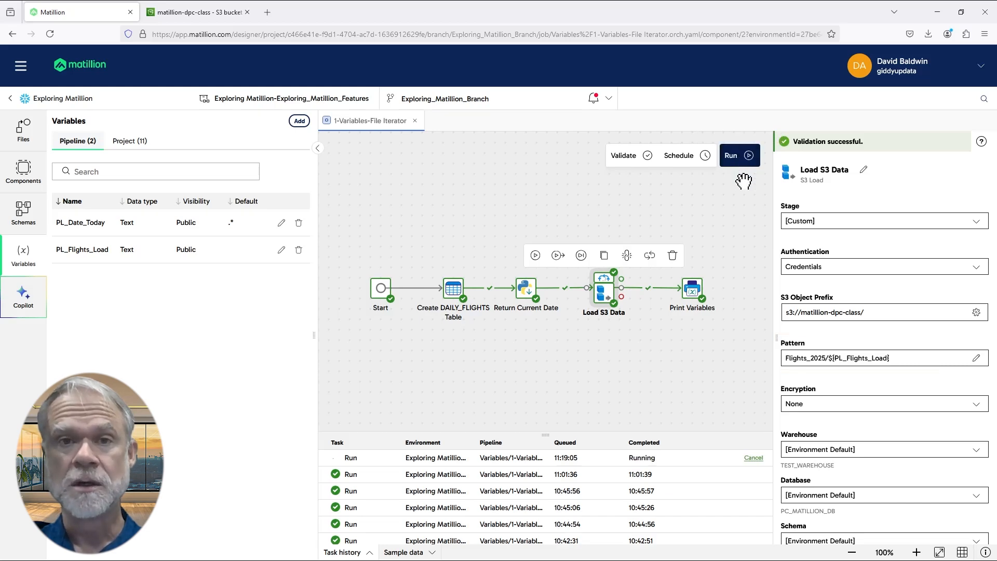
- Check the target table of the Load S3 Data component and the variables to print in the Print Variables component
{"action": "scroll", "coordinate": [899, 338], "scroll_direction": "down", "scroll_amount": 6}
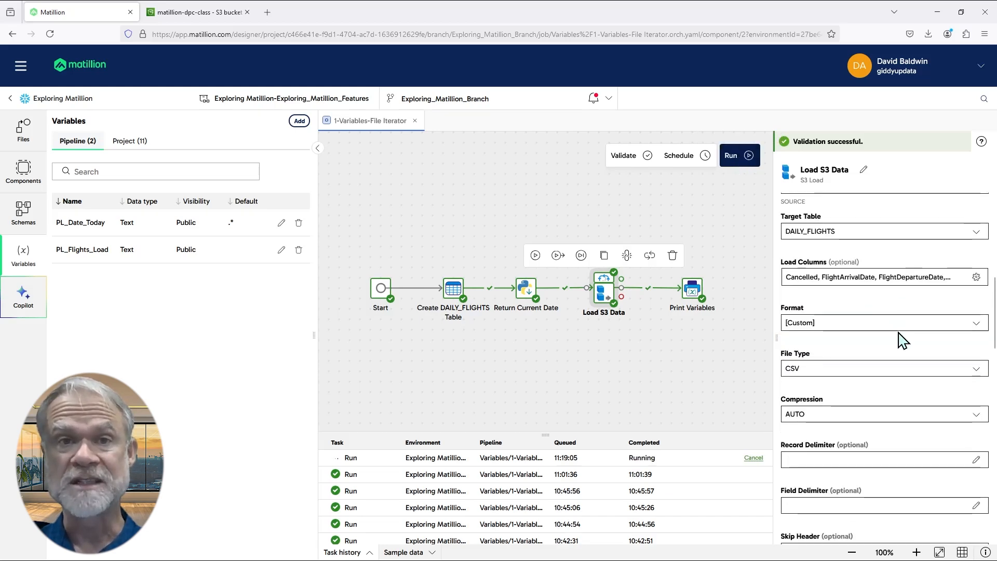
{"action": "left_click", "coordinate": [864, 231]}
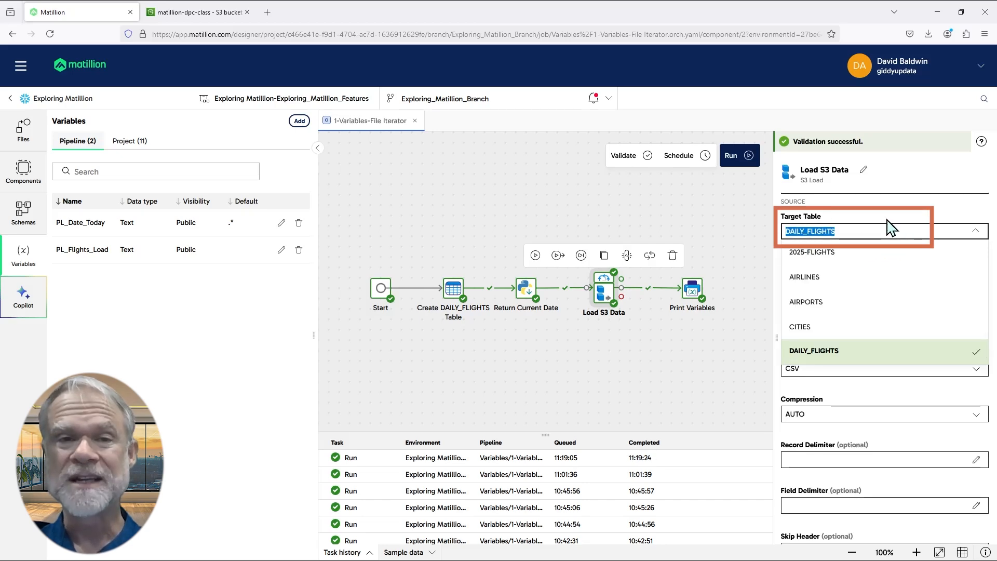
{"action": "left_click", "coordinate": [695, 293]}
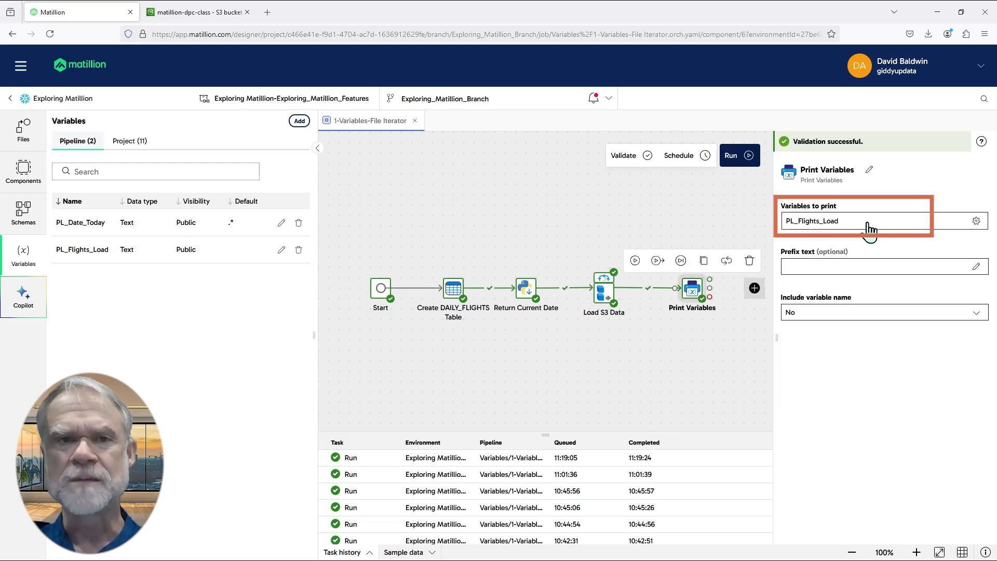
- Examine the task details of the latest File Iterator run, including the row counts per load and the printed variable message
{"action": "left_click", "coordinate": [509, 460]}
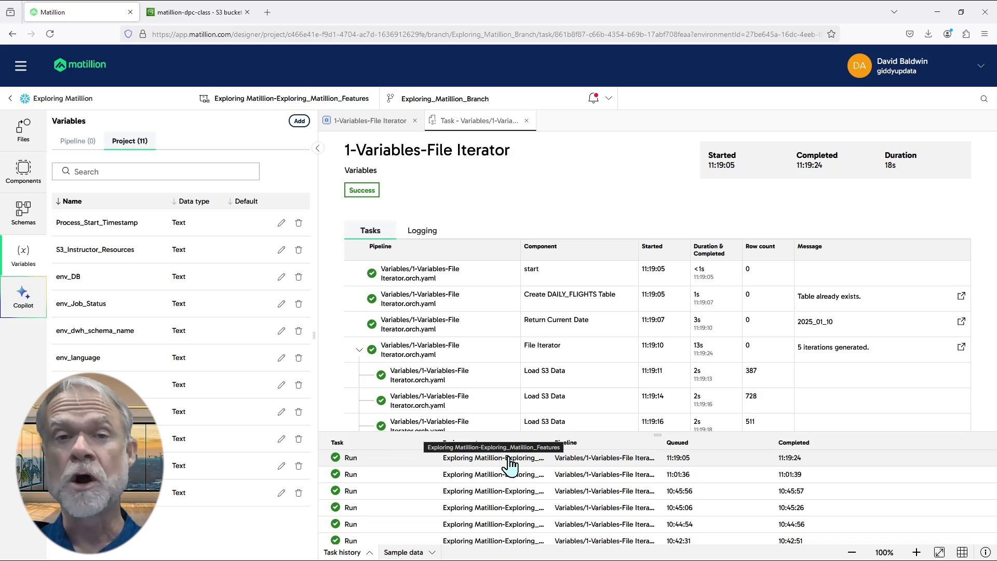
{"action": "scroll", "coordinate": [776, 357], "scroll_direction": "down", "scroll_amount": 3}
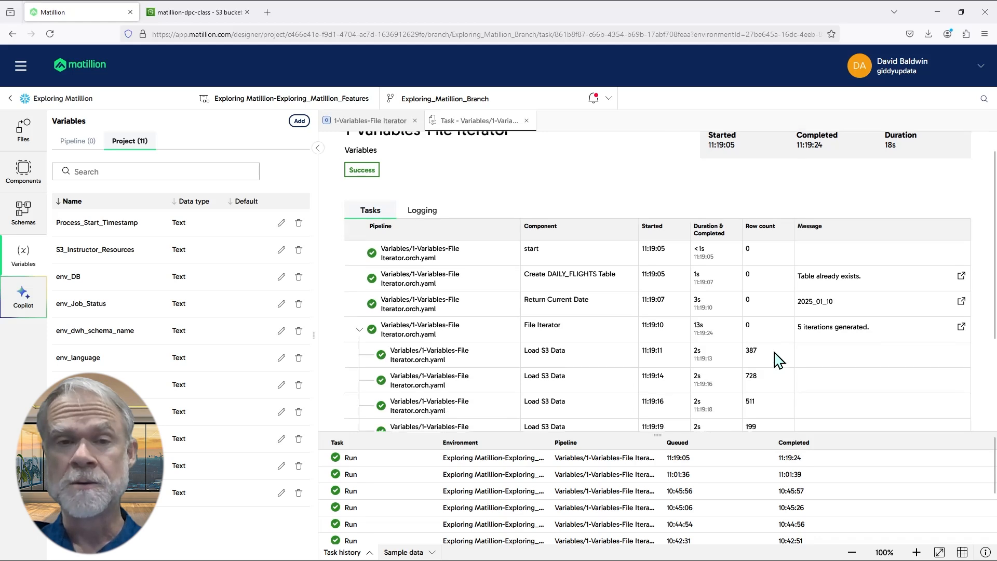
{"action": "left_click_drag", "start_coordinate": [771, 338], "coordinate": [503, 243]}
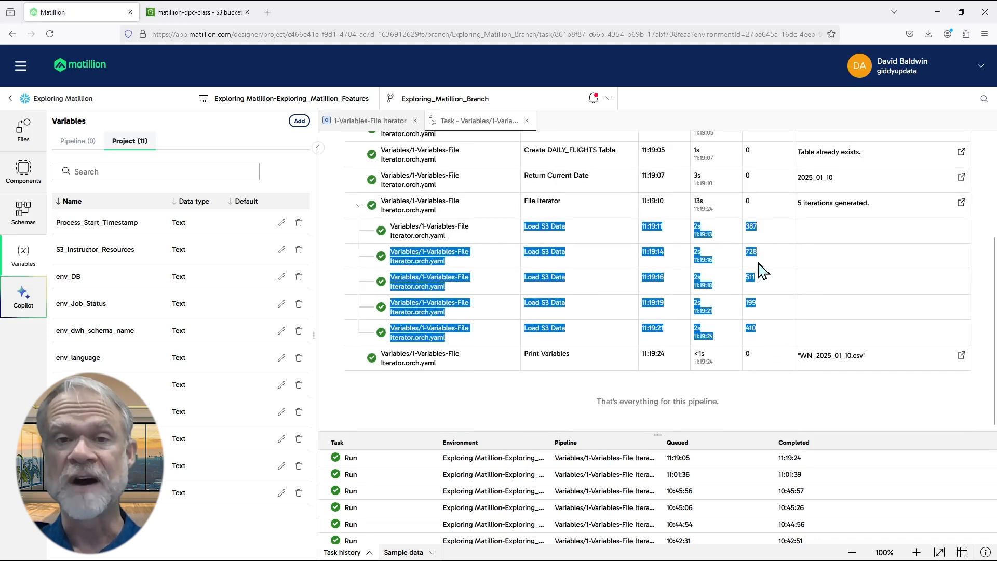
{"action": "left_click_drag", "start_coordinate": [813, 355], "coordinate": [803, 355]}
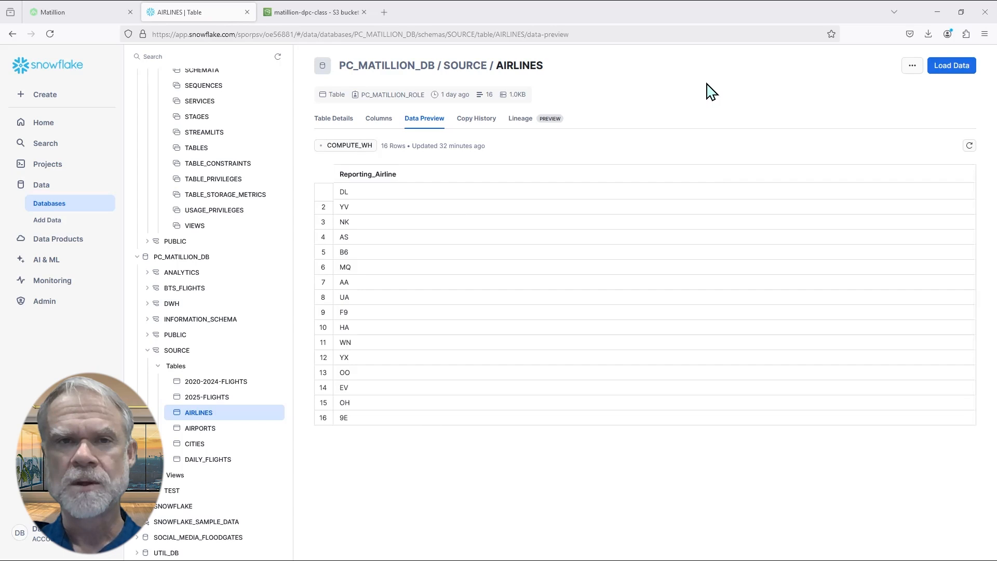
- Look over the AIRLINES table preview in Snowflake and switch back to Matillion
{"action": "double_click", "coordinate": [513, 65]}
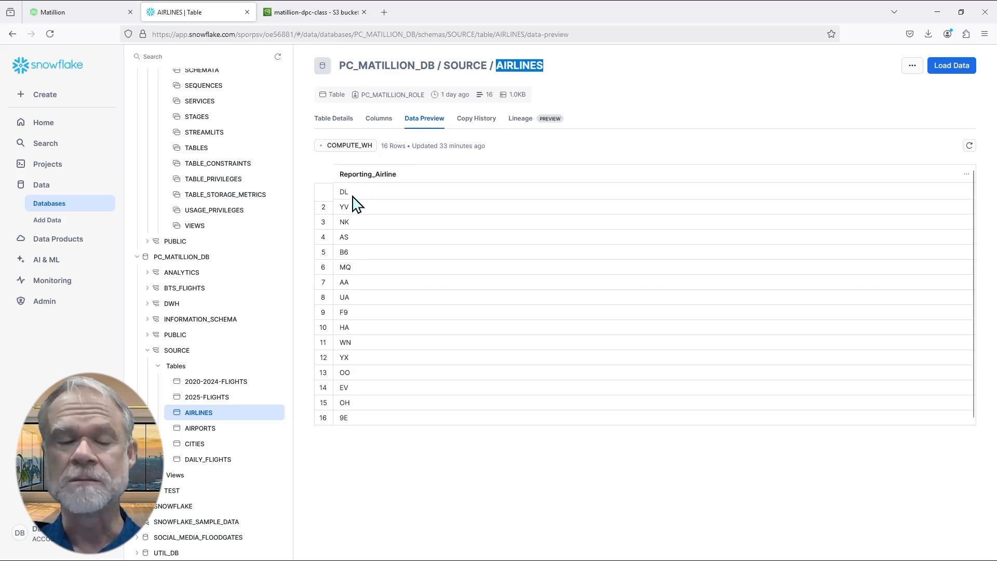
{"action": "left_click", "coordinate": [95, 16]}
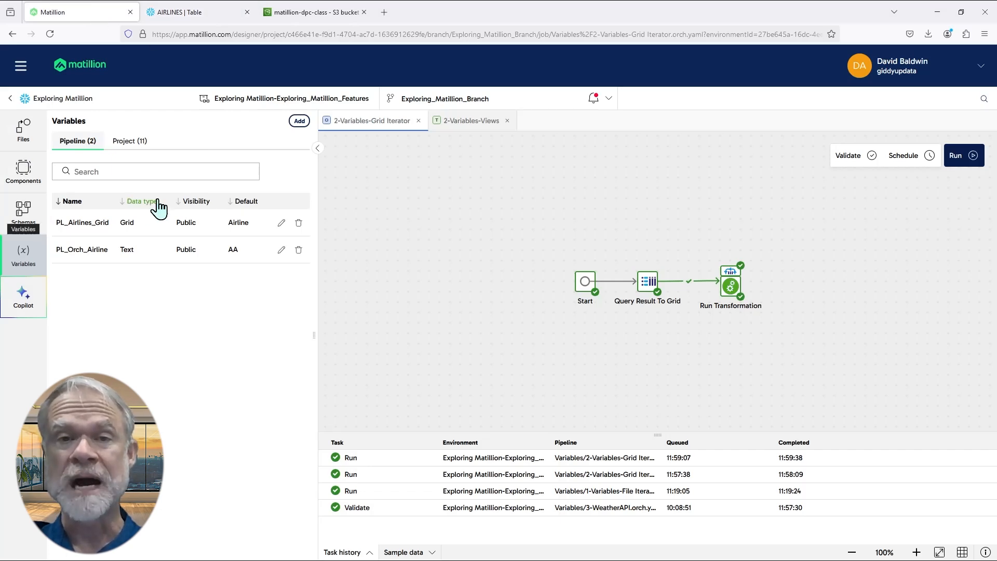
- Review the PL_Airlines_Grid and PL_Orch_Airline pipeline variables in the 2-Variables-Grid Iterator pipeline, including PL_Orch_Airline's default value
{"action": "left_click_drag", "start_coordinate": [108, 249], "coordinate": [56, 234]}
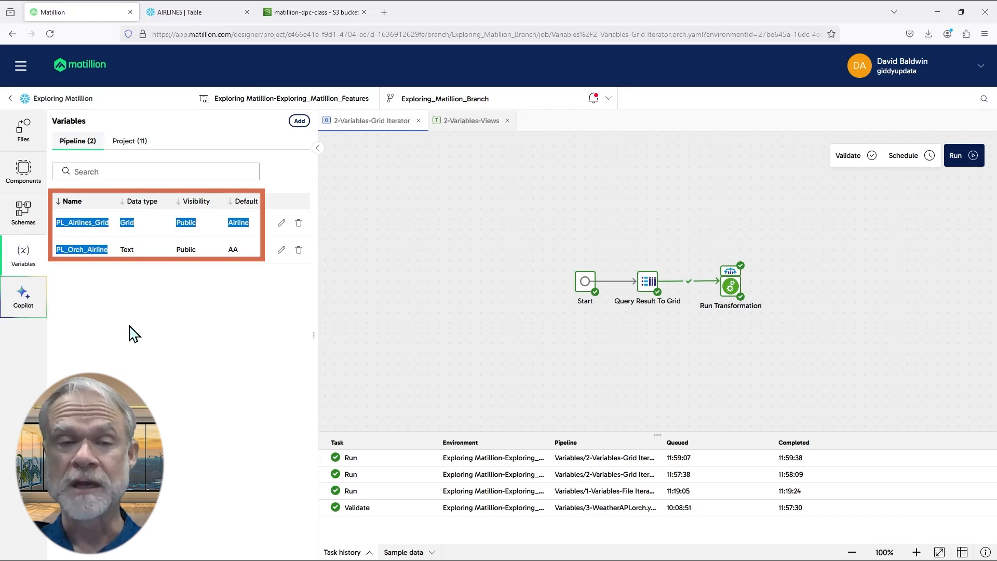
{"action": "left_click", "coordinate": [104, 291]}
{"action": "double_click", "coordinate": [77, 250]}
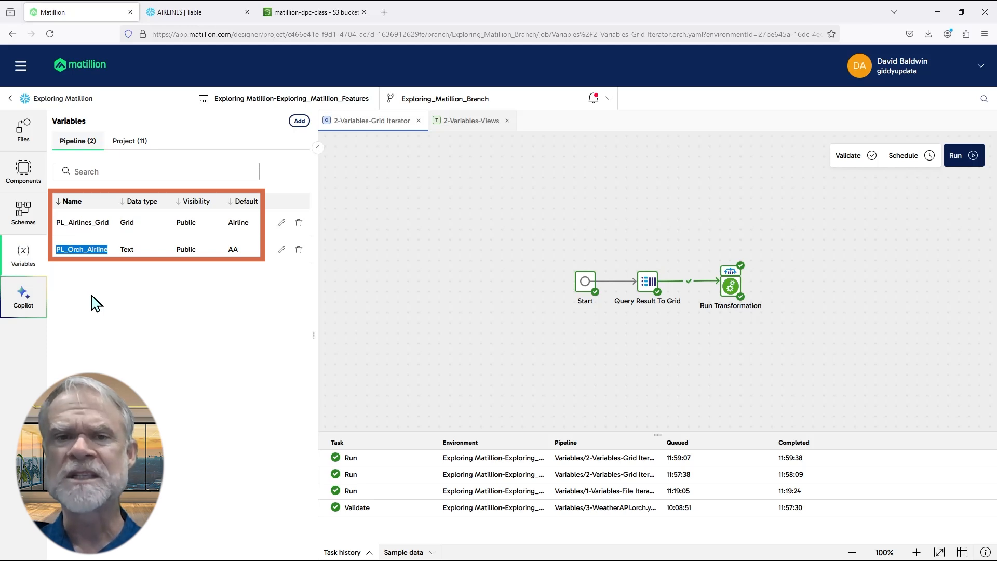
{"action": "double_click", "coordinate": [232, 250]}
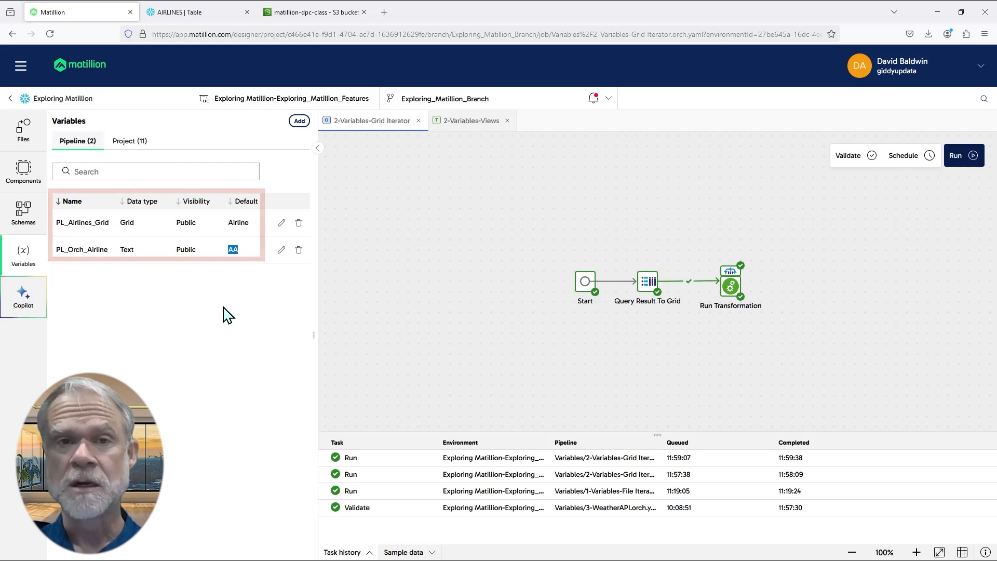
{"action": "double_click", "coordinate": [83, 223]}
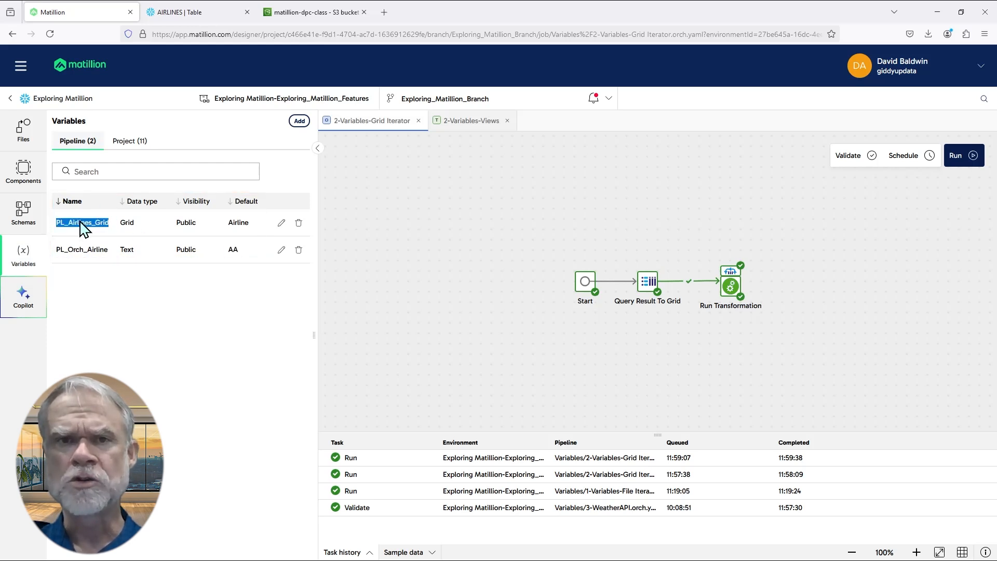
- Go through the PL_Airlines_Grid variable's general information, table columns and default values, keeping its definition as it is
{"action": "left_click", "coordinate": [281, 222]}
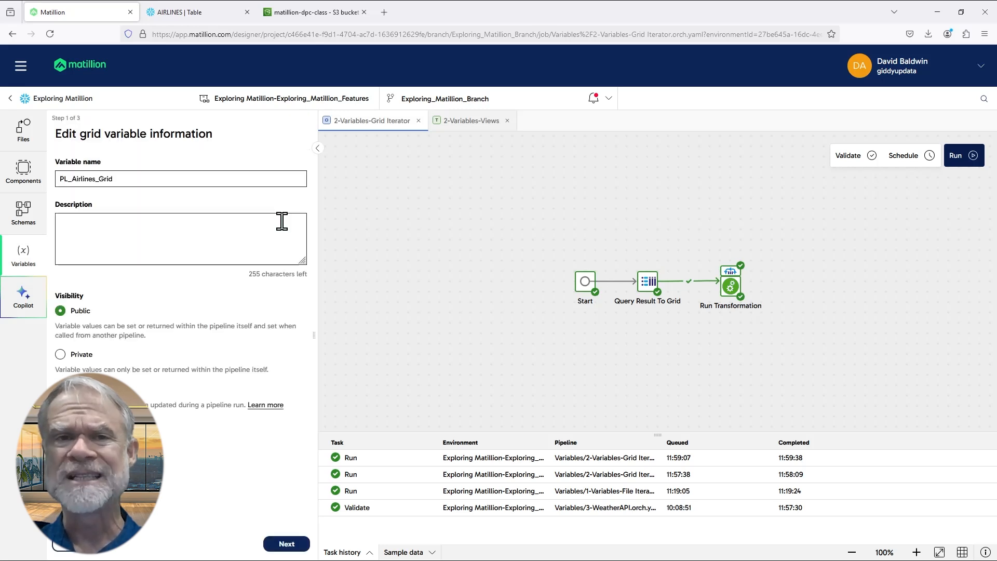
{"action": "left_click", "coordinate": [285, 545]}
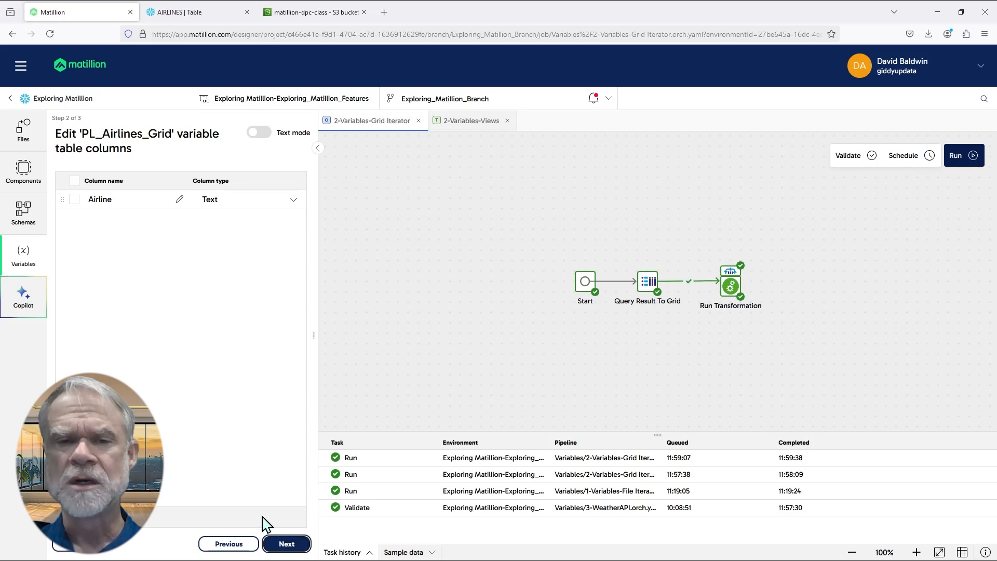
{"action": "double_click", "coordinate": [102, 199]}
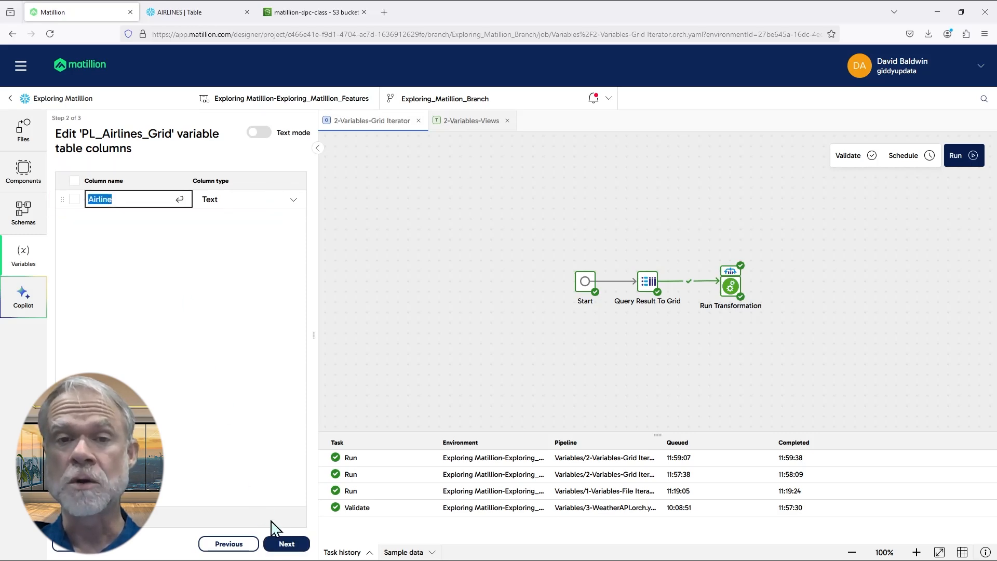
{"action": "left_click", "coordinate": [285, 543]}
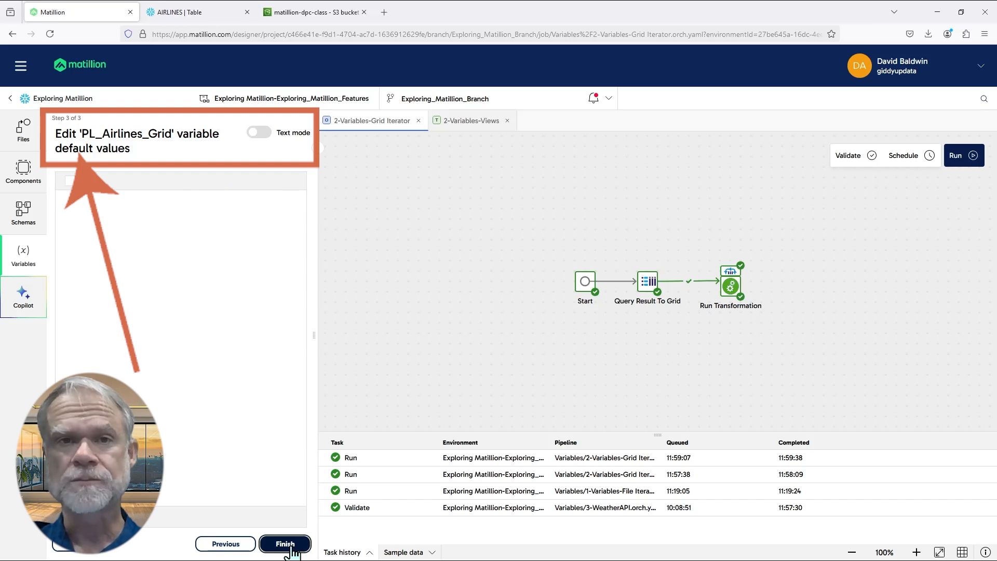
{"action": "left_click", "coordinate": [286, 543]}
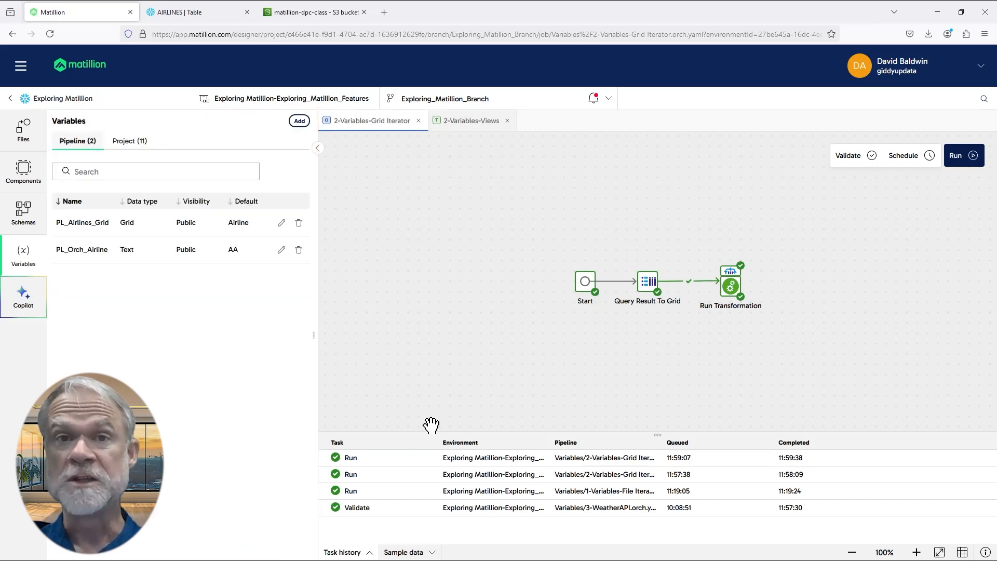
- Inspect the Query Result To Grid component's source table and the grid variable that receives the query result
{"action": "left_click", "coordinate": [645, 284]}
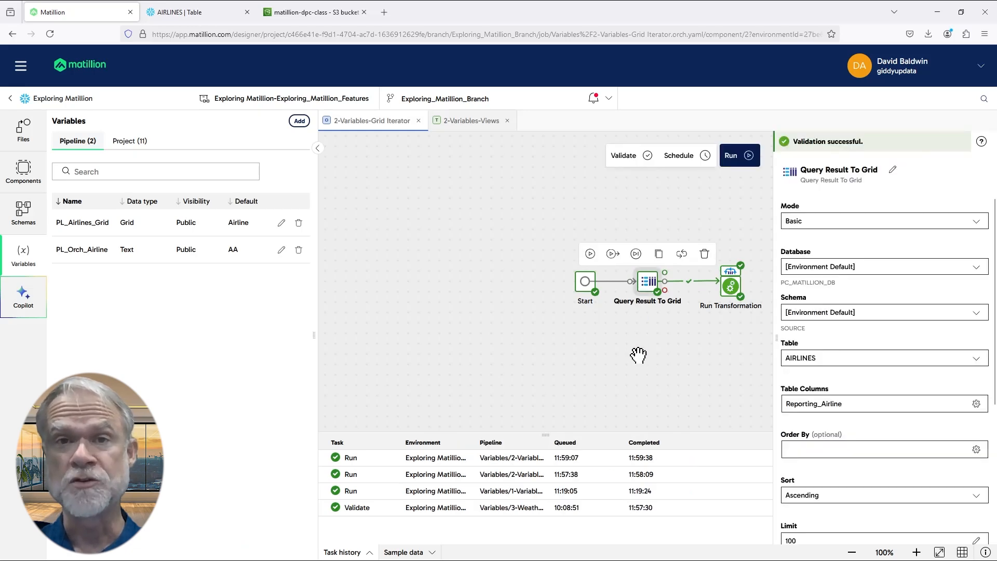
{"action": "left_click", "coordinate": [853, 357]}
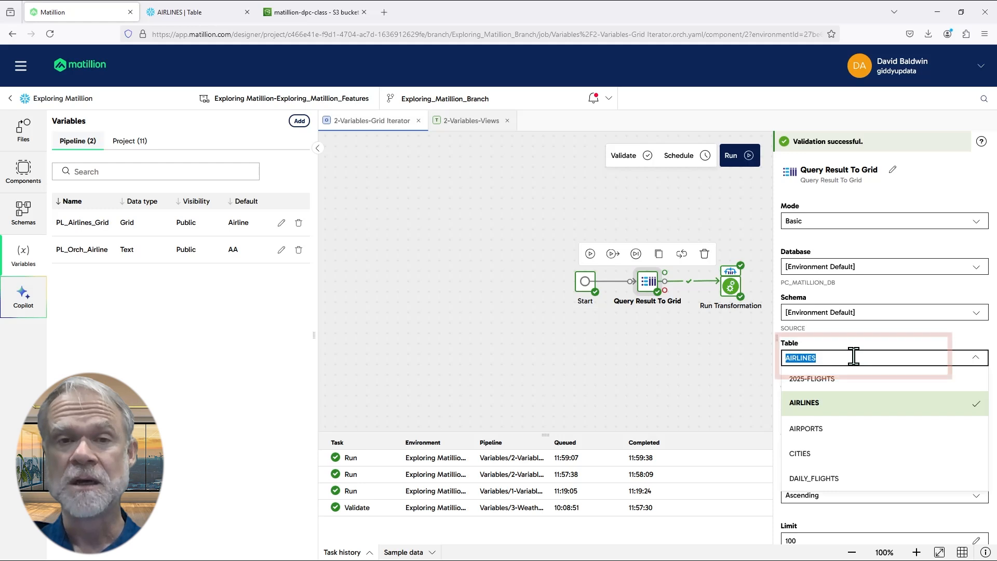
{"action": "scroll", "coordinate": [858, 366], "scroll_direction": "down", "scroll_amount": 2}
{"action": "scroll", "coordinate": [857, 366], "scroll_direction": "down", "scroll_amount": 2}
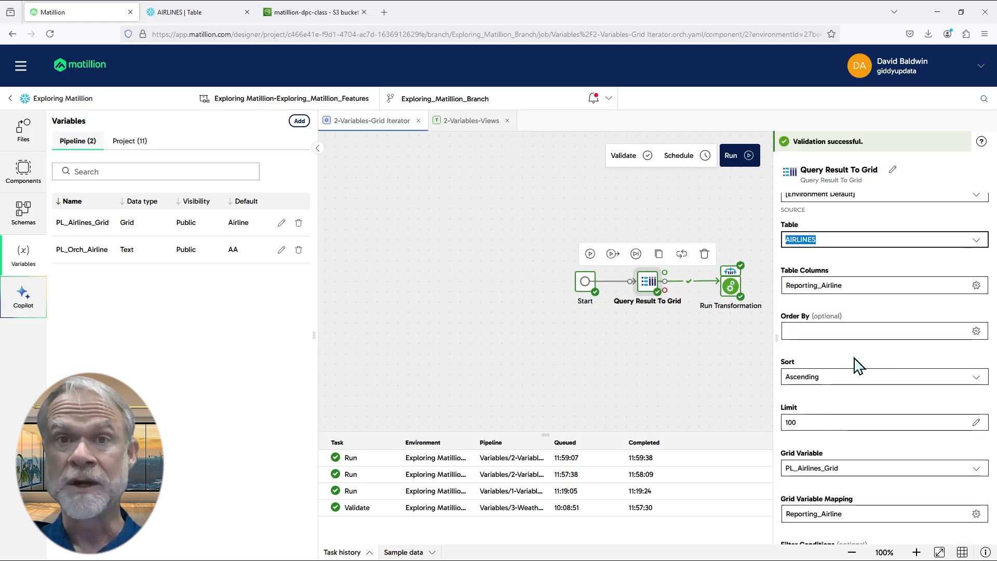
{"action": "left_click", "coordinate": [865, 468]}
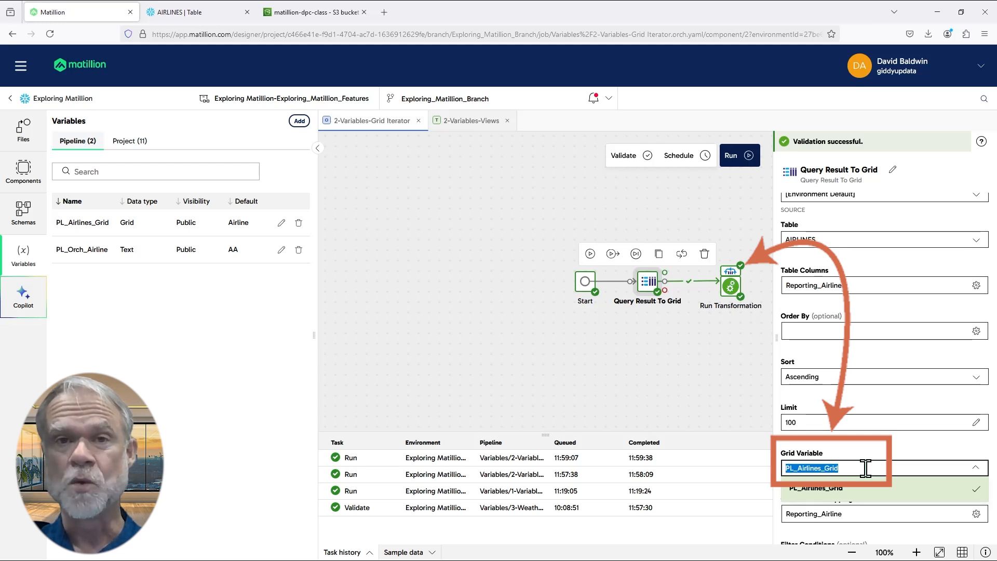
- Inspect the Run Transformation component's scalar variable mapping for PL_Trans_Airline, leaving the mapping as it is
{"action": "left_click", "coordinate": [729, 291]}
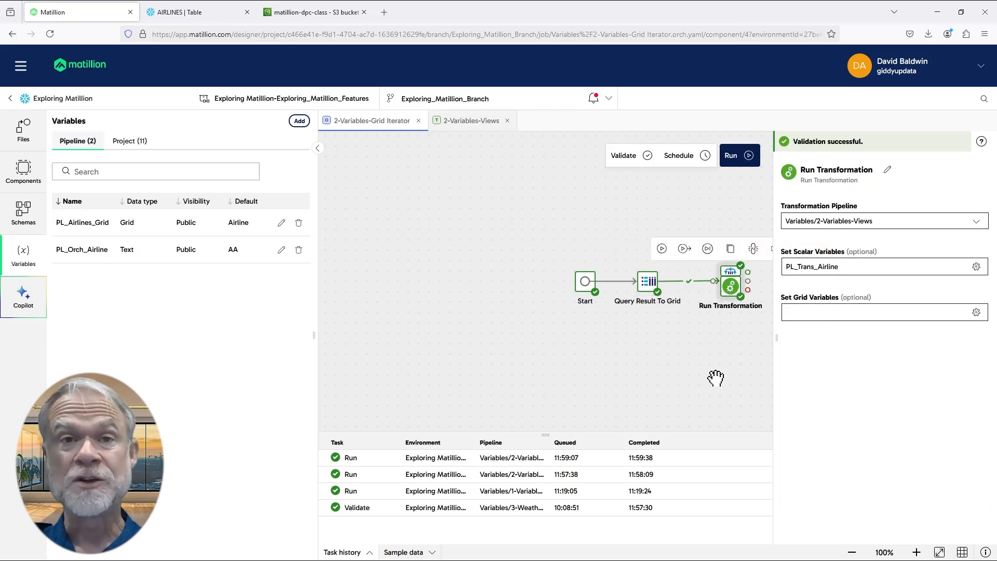
{"action": "left_click", "coordinate": [900, 269]}
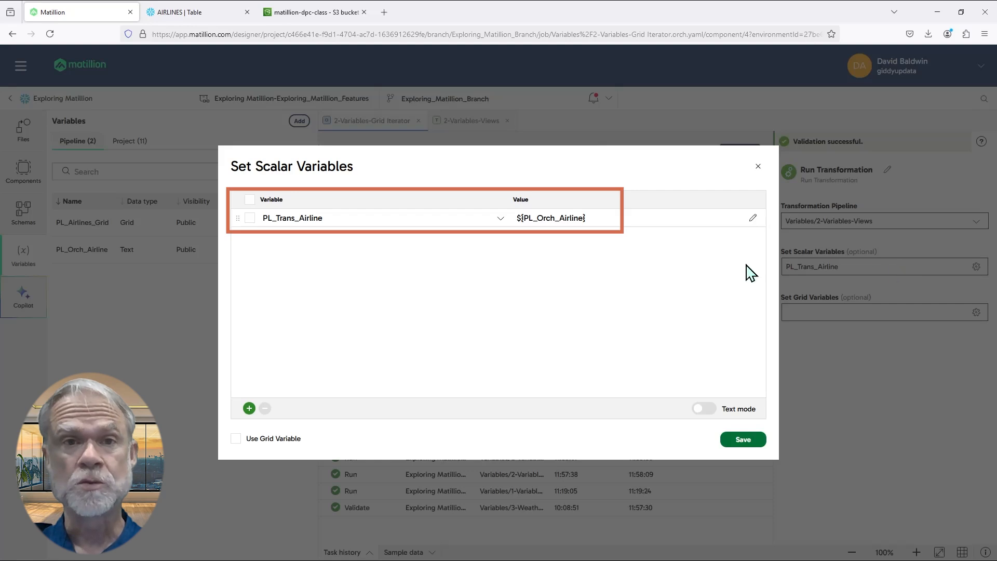
{"action": "left_click", "coordinate": [549, 217]}
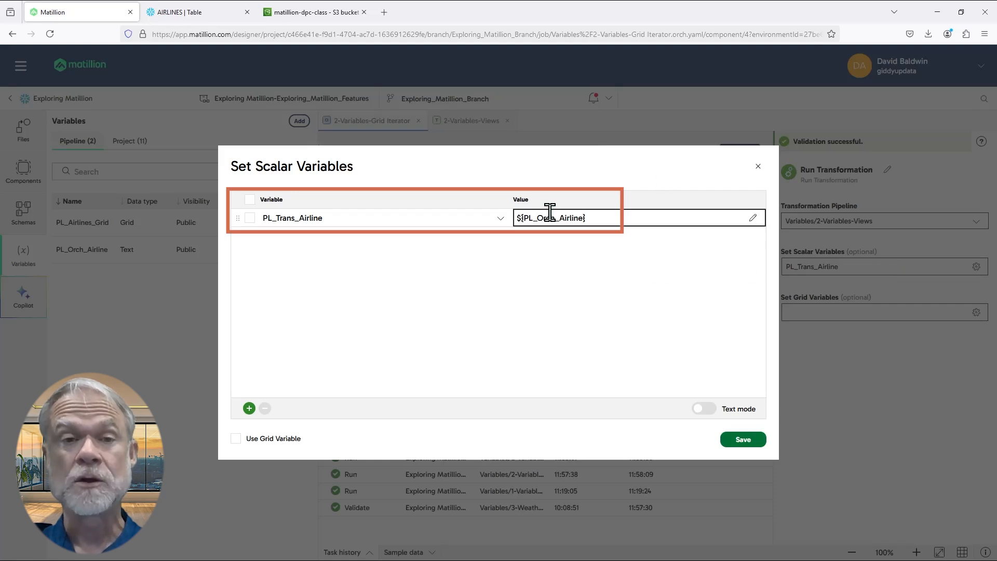
{"action": "double_click", "coordinate": [551, 218]}
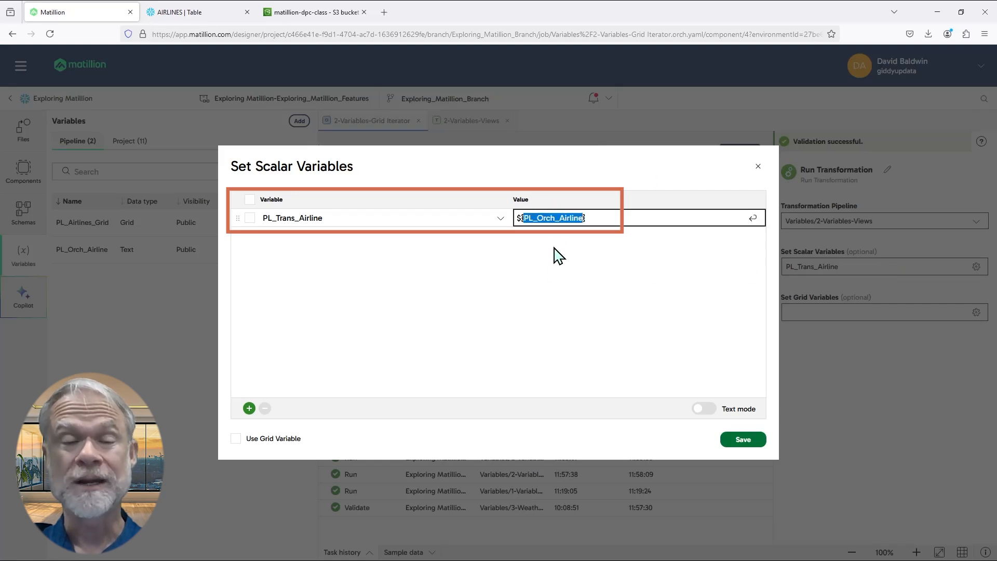
{"action": "left_click", "coordinate": [293, 218]}
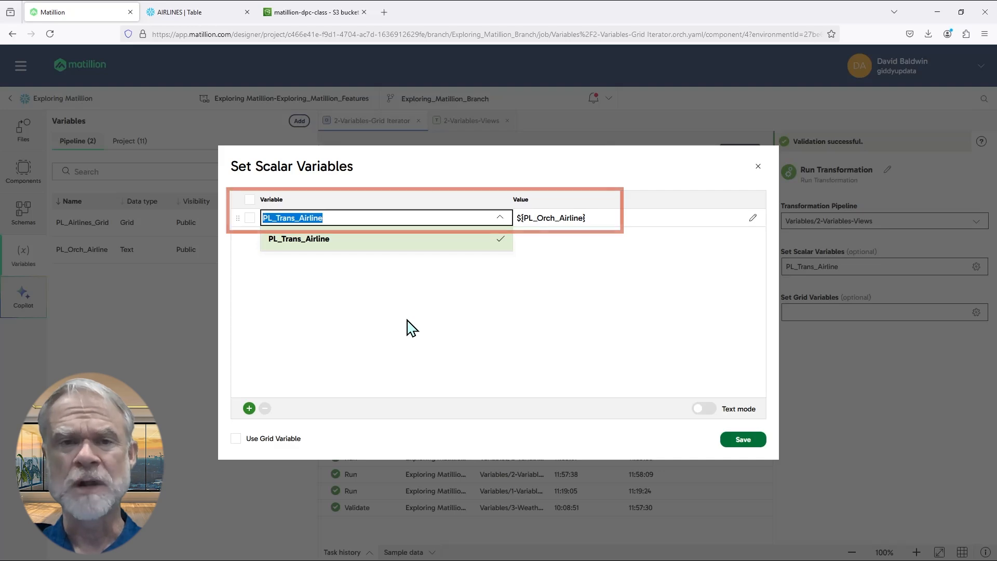
{"action": "key", "text": "Escape"}
- Open the 2-Variables-Views transformation and trace where PL_Trans_Airline is used in the Filter condition and the Create View name
{"action": "double_click", "coordinate": [731, 293]}
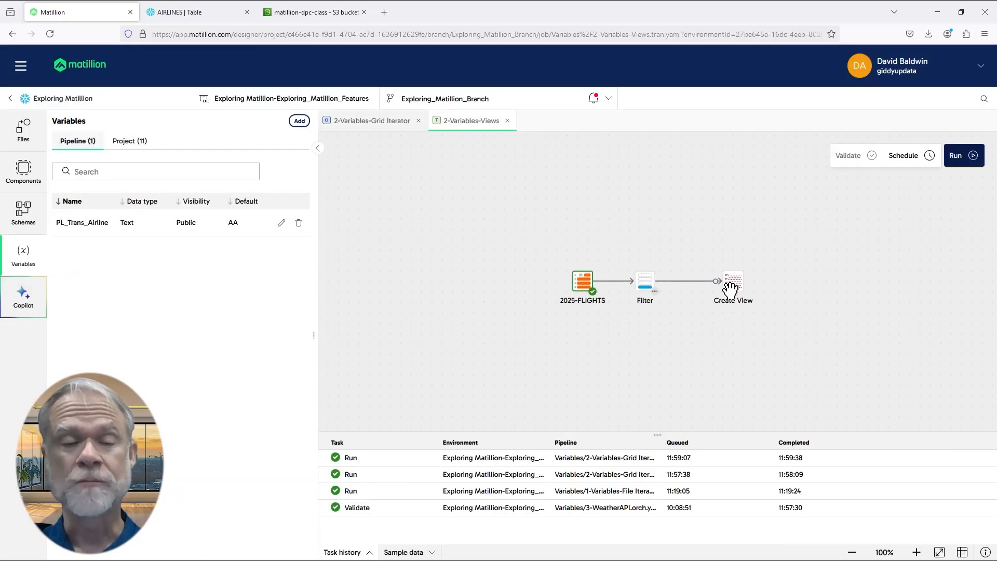
{"action": "double_click", "coordinate": [84, 223]}
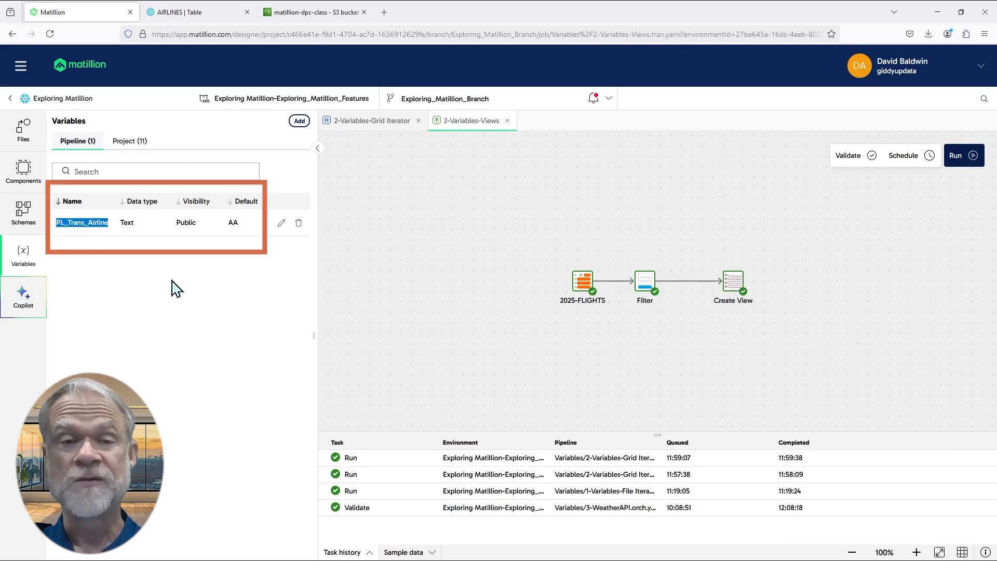
{"action": "left_click", "coordinate": [651, 284]}
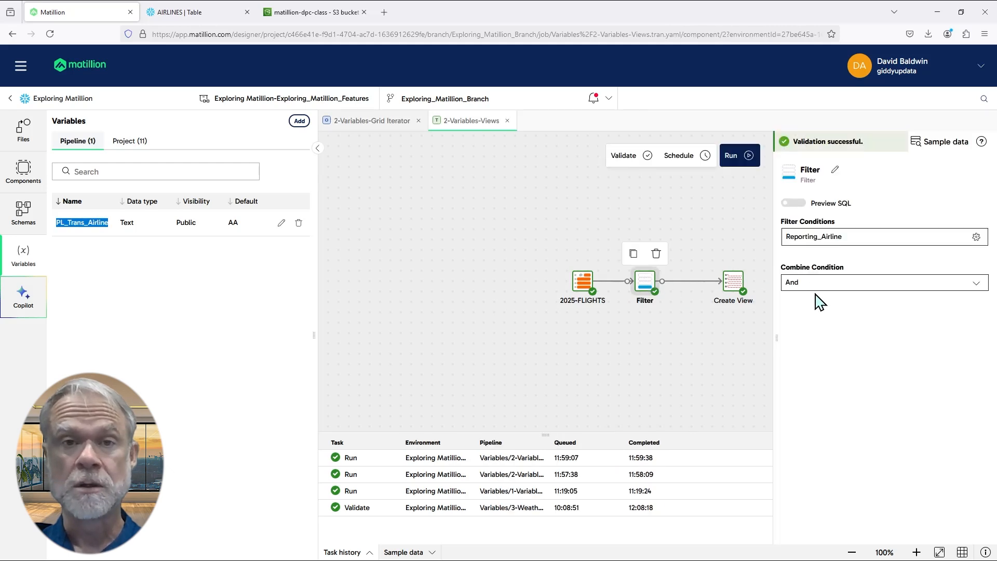
{"action": "left_click", "coordinate": [878, 243]}
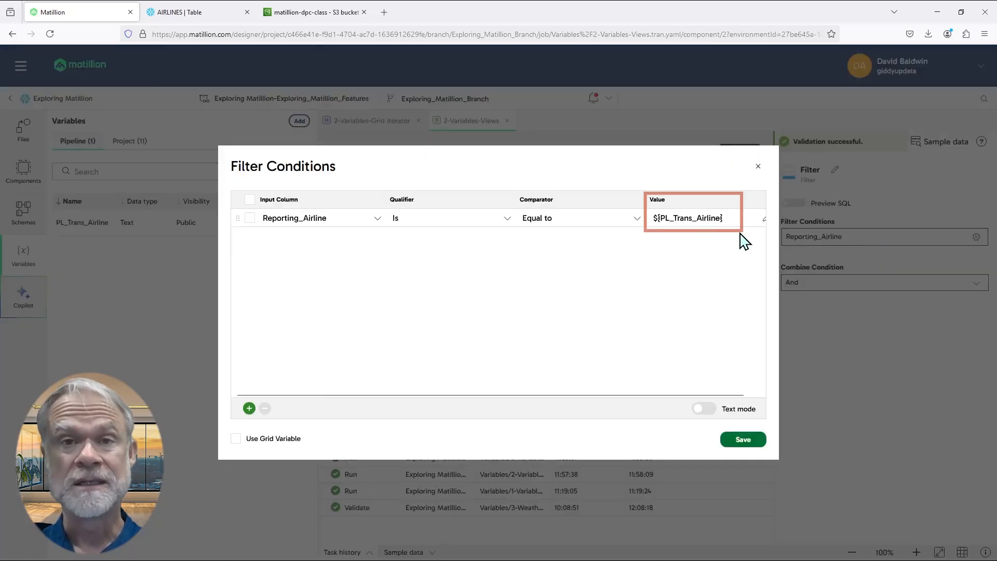
{"action": "double_click", "coordinate": [677, 217]}
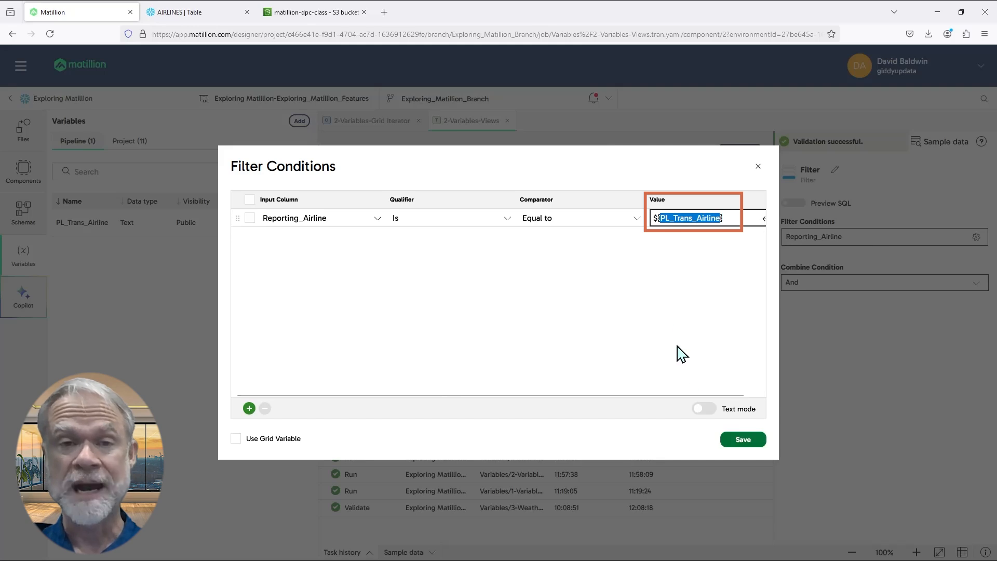
{"action": "left_click", "coordinate": [742, 442]}
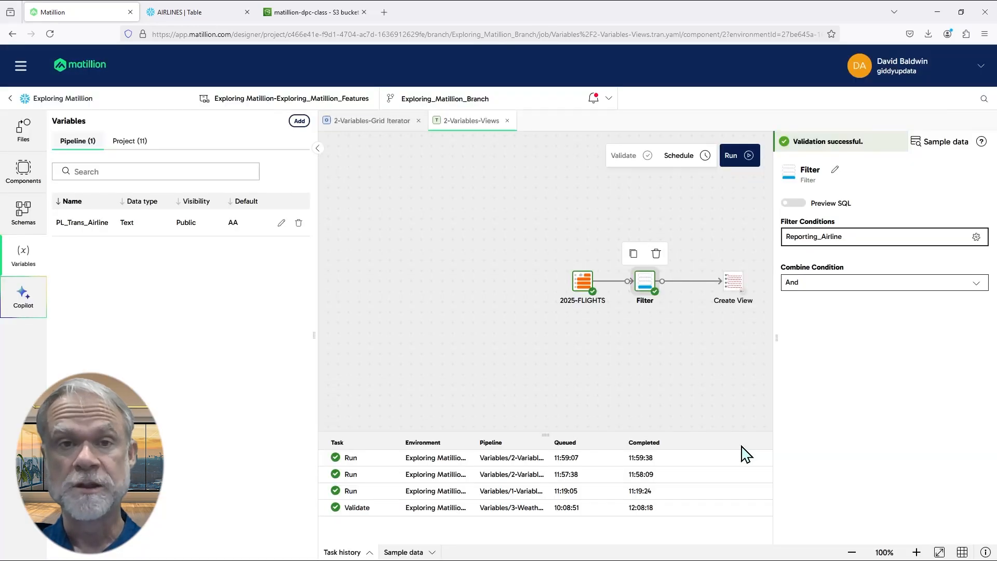
{"action": "left_click", "coordinate": [733, 283]}
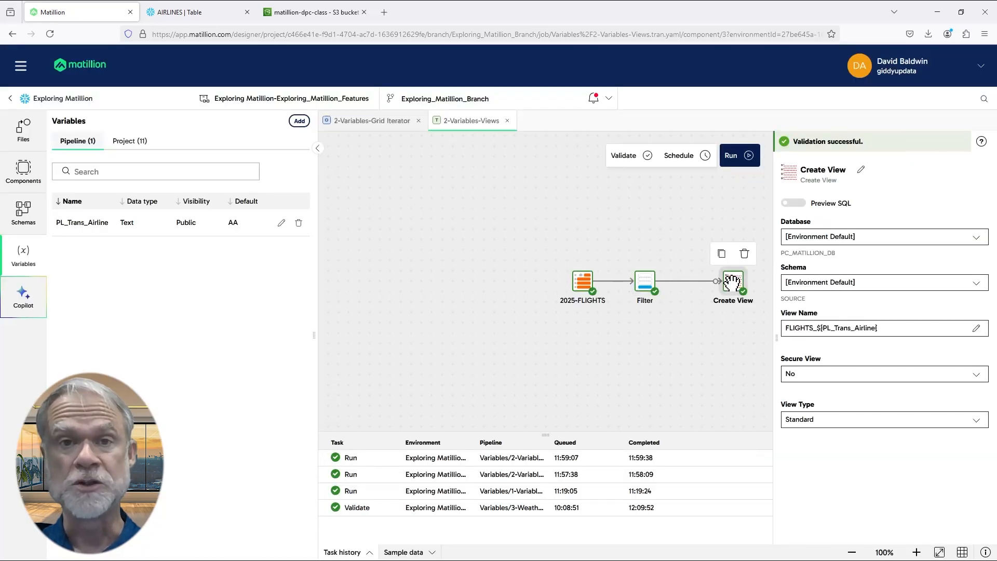
{"action": "double_click", "coordinate": [843, 328]}
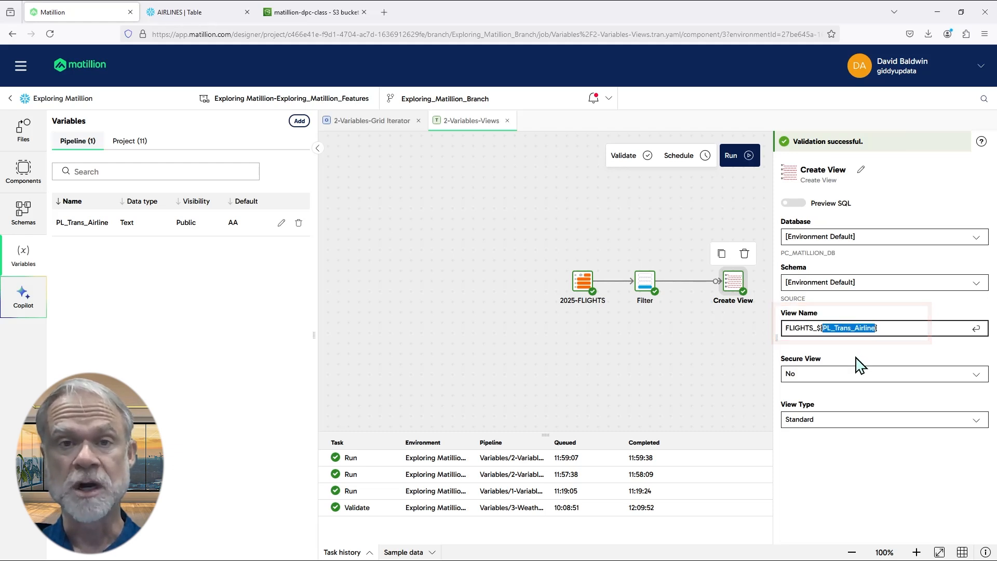
- Return to the 2-Variables-Grid Iterator pipeline and run it
{"action": "left_click", "coordinate": [373, 120]}
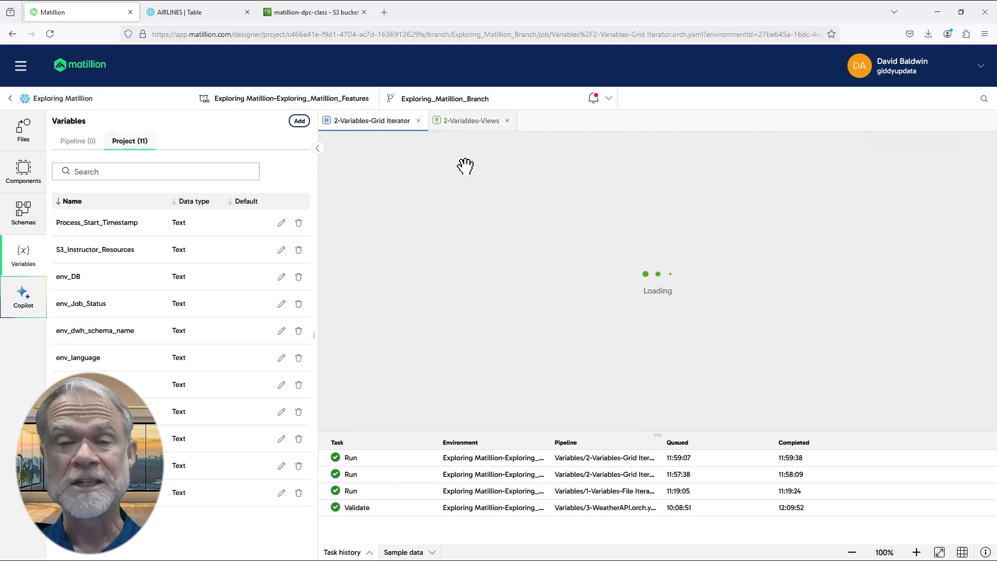
{"action": "left_click", "coordinate": [967, 166]}
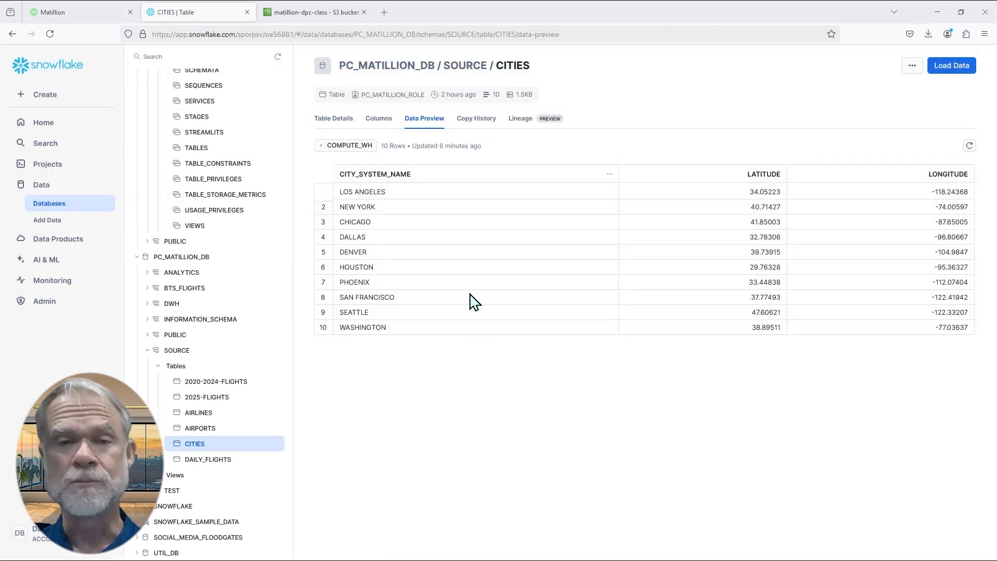
- Note the CITIES table in Snowflake, switch back to Matillion and inspect the Column Mapping of Run WeatherAPI's Table Iterator
{"action": "double_click", "coordinate": [515, 66]}
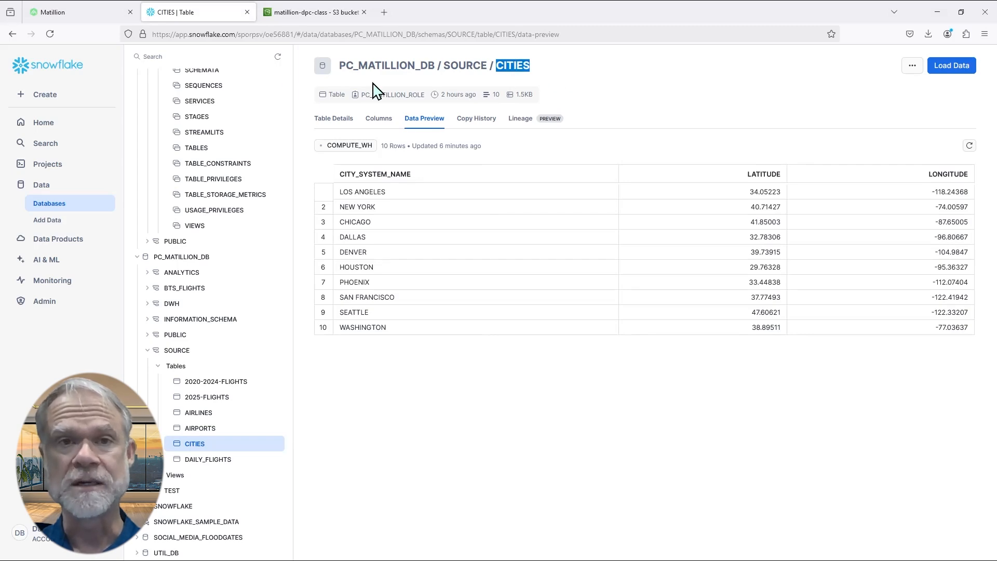
{"action": "left_click", "coordinate": [86, 14]}
{"action": "left_click", "coordinate": [629, 290]}
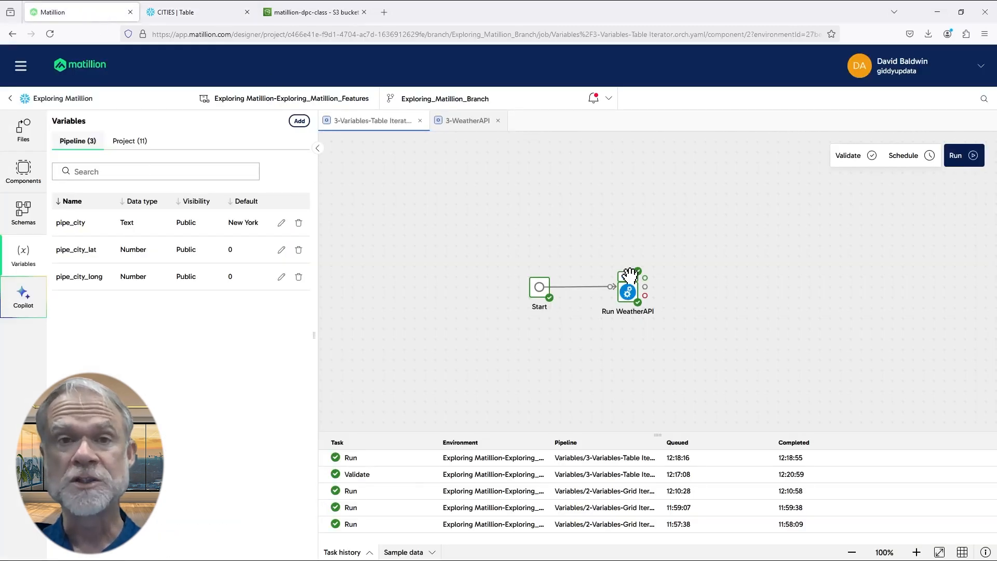
{"action": "left_click_drag", "start_coordinate": [857, 176], "coordinate": [835, 211]}
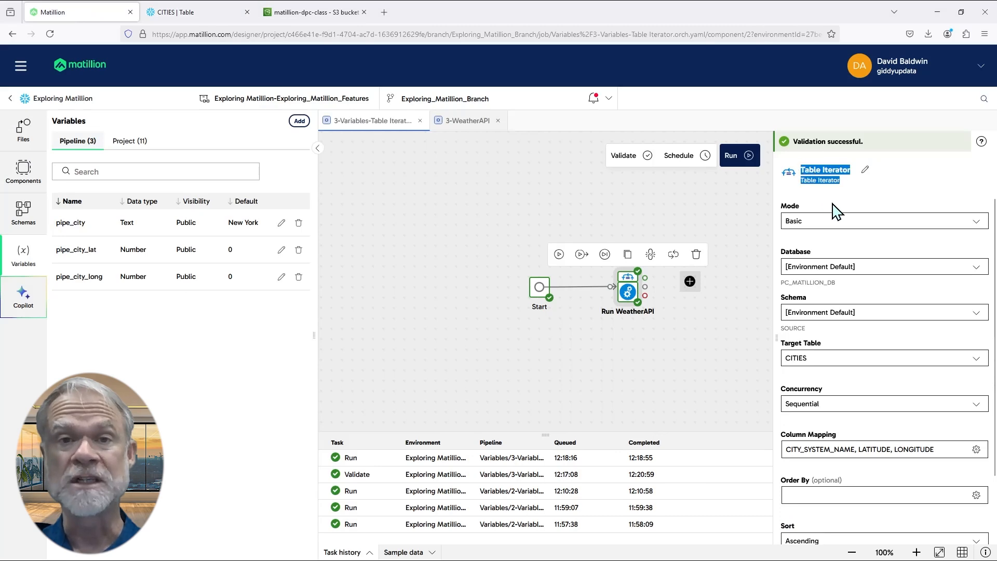
{"action": "left_click", "coordinate": [917, 448]}
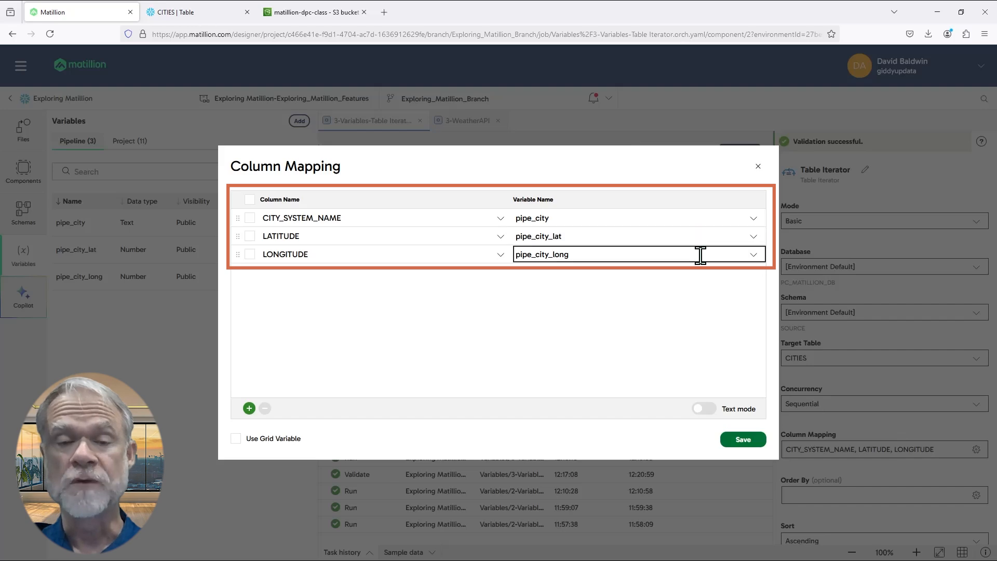
{"action": "key", "text": "Escape"}
- Review the scalar variables that the Run WeatherAPI component passes to the 3-WeatherAPI pipeline, keeping them as they are
{"action": "left_click", "coordinate": [628, 291]}
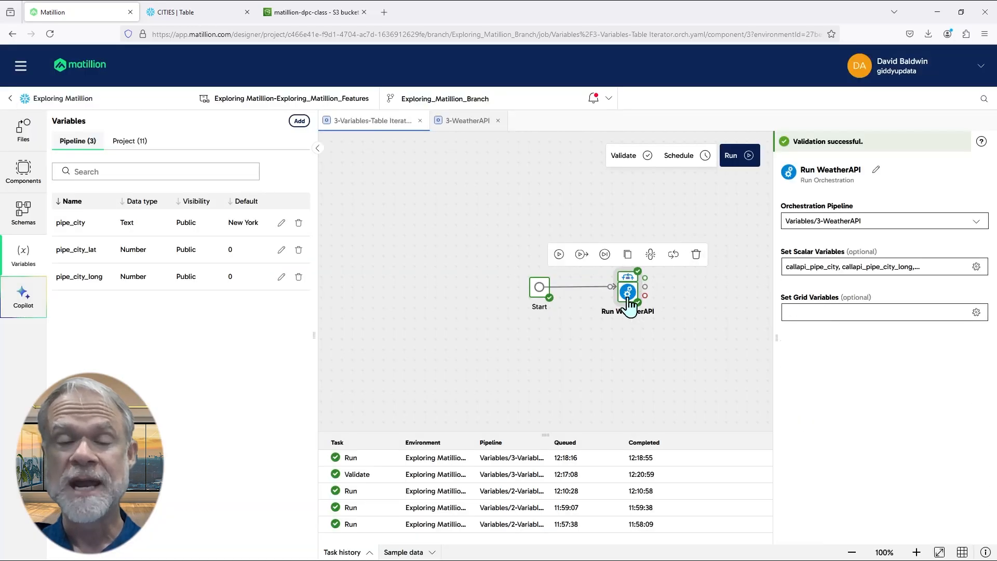
{"action": "left_click", "coordinate": [888, 267]}
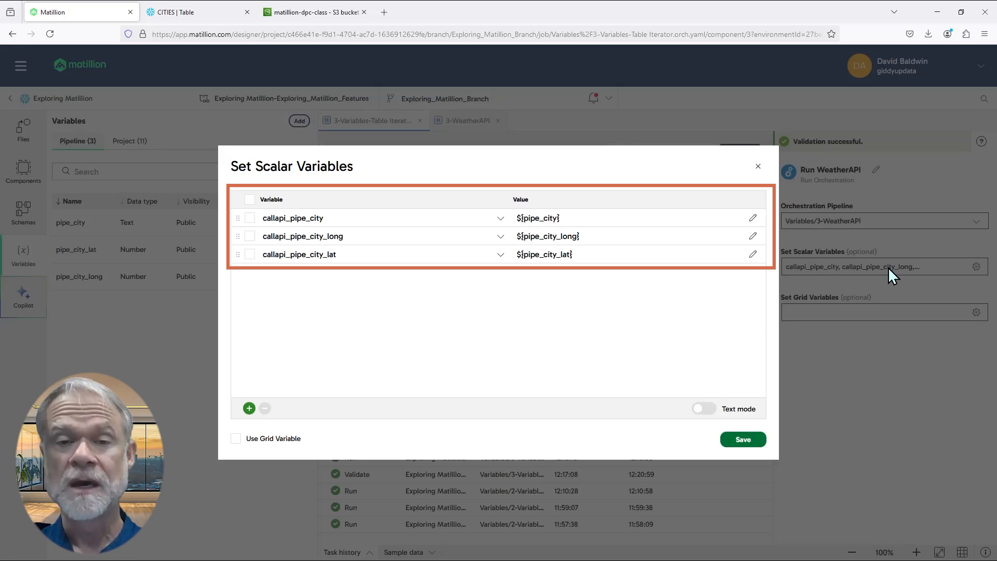
{"action": "key", "text": "Escape"}
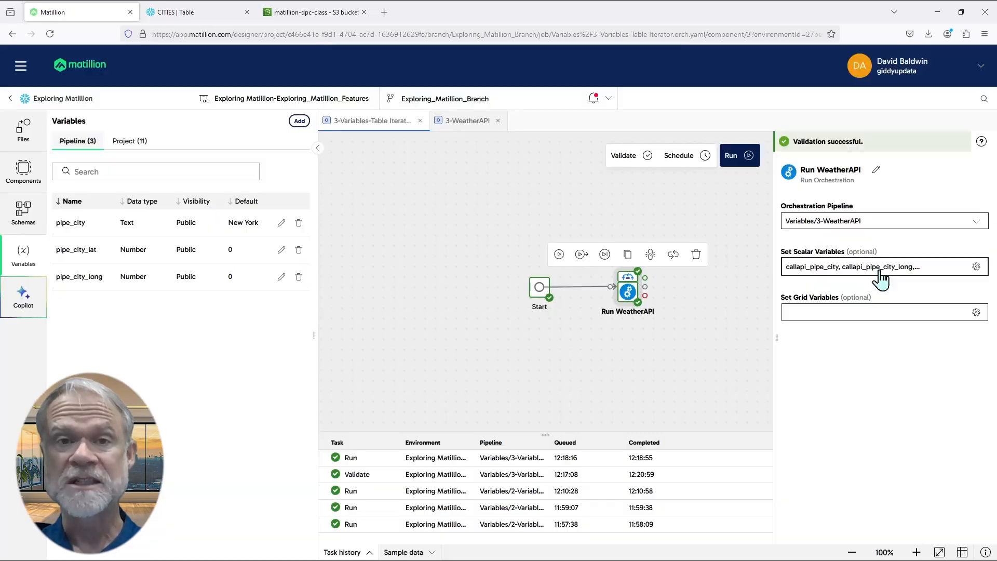
- Open the 3-WeatherAPI pipeline and examine how the OpenWeather API GiddyUp component's destination table name uses the callapi_pipe_city variable
{"action": "double_click", "coordinate": [628, 293]}
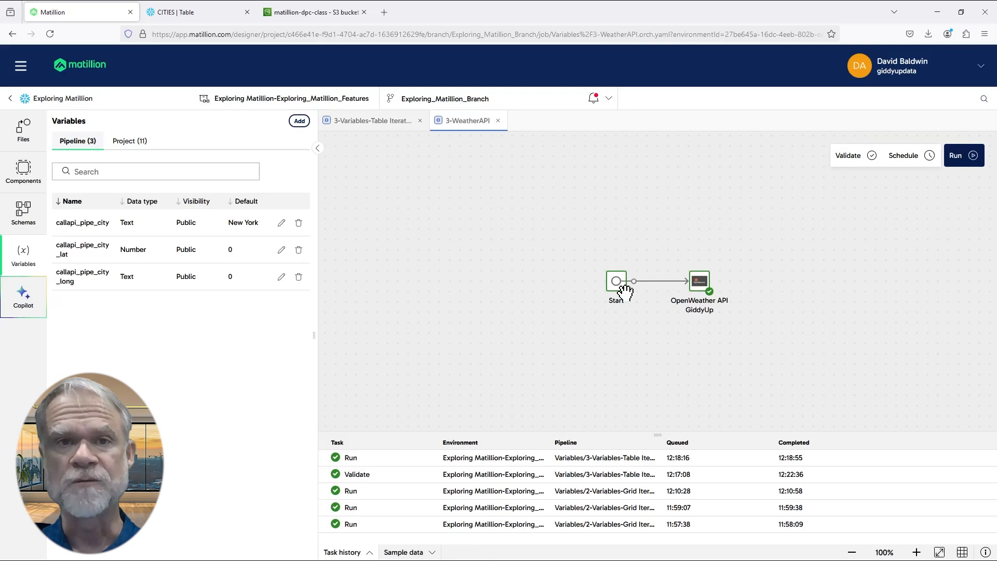
{"action": "left_click", "coordinate": [698, 280]}
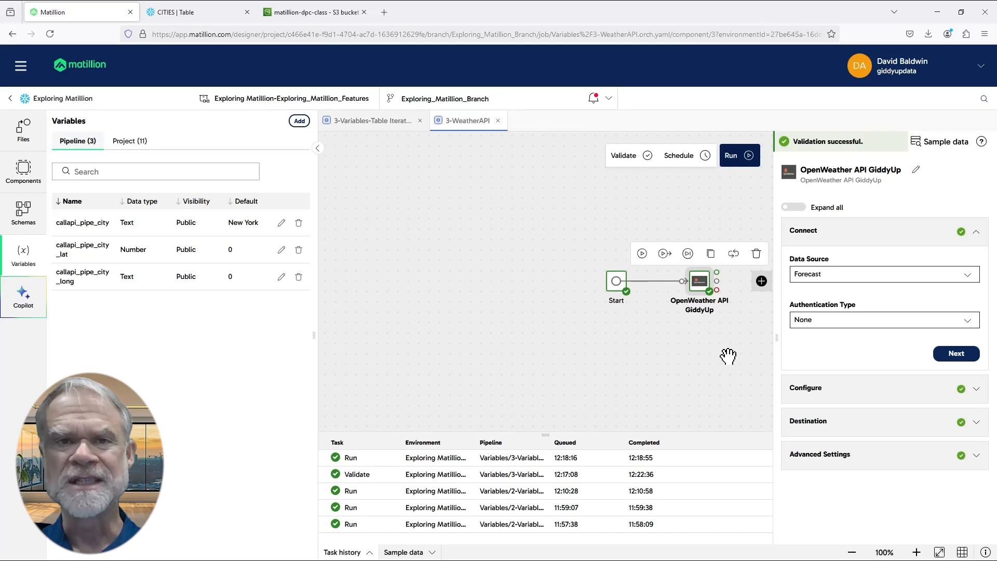
{"action": "left_click", "coordinate": [976, 425]}
{"action": "scroll", "coordinate": [934, 460], "scroll_direction": "down", "scroll_amount": 4}
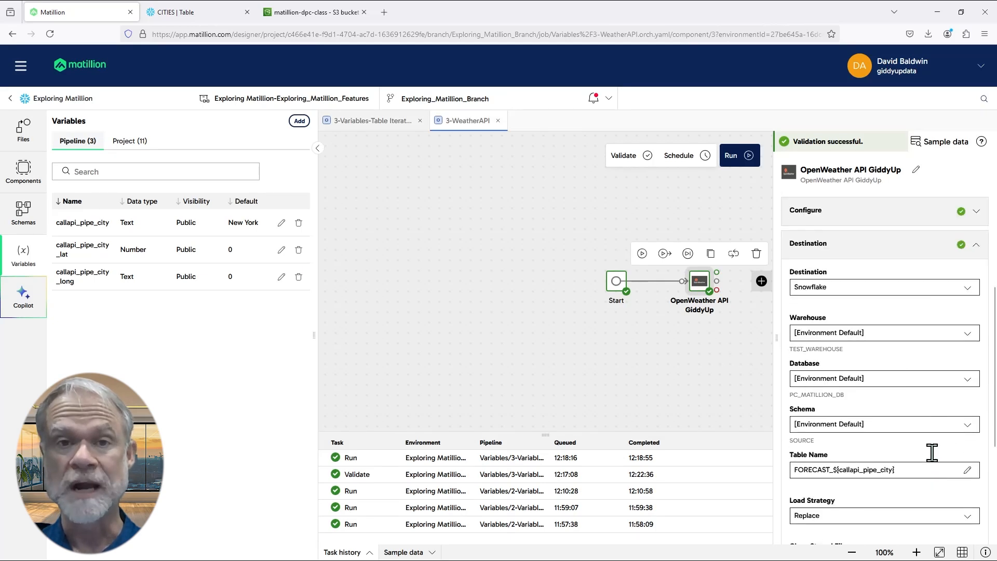
{"action": "double_click", "coordinate": [869, 469]}
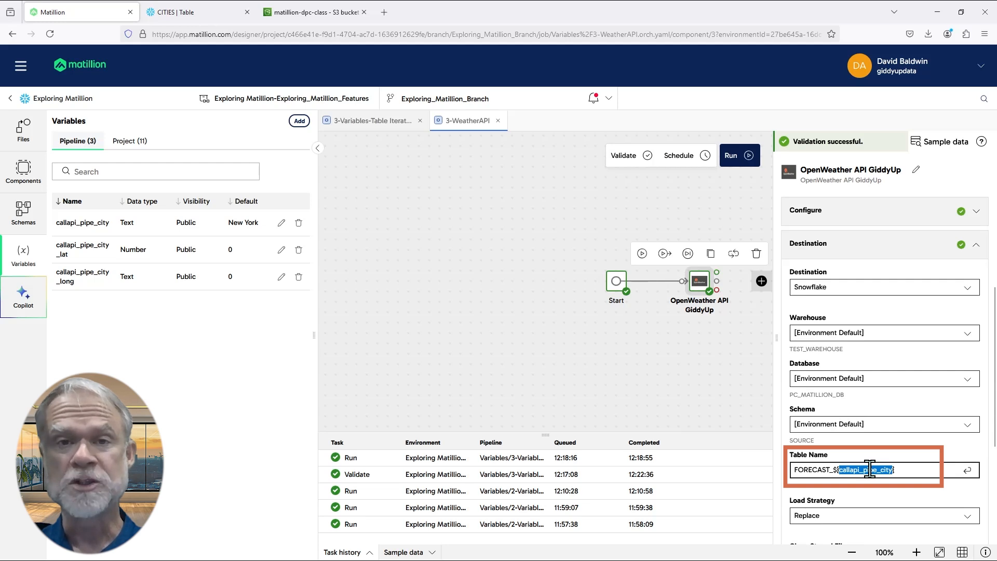